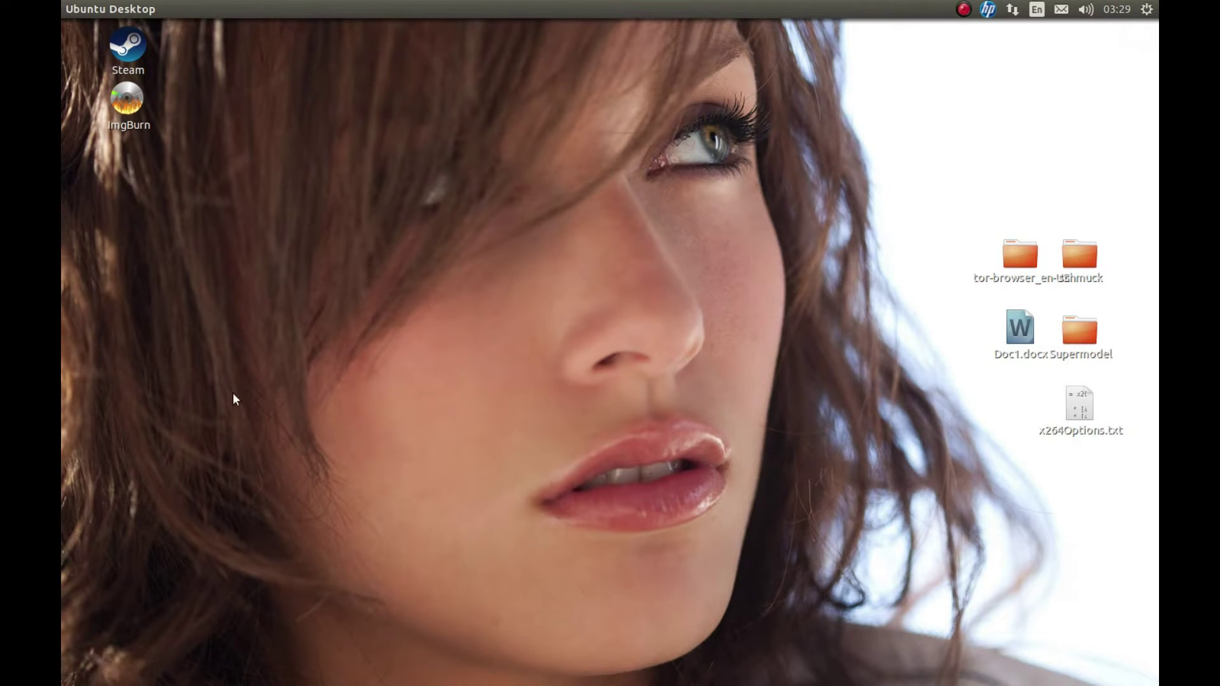
# Step: Launch PlayOnLinux showing ImgBurn installed, then minimize the WineHQ news page in Firefox
pyautogui.moveTo(61, 393)
pyautogui.click(87, 354)
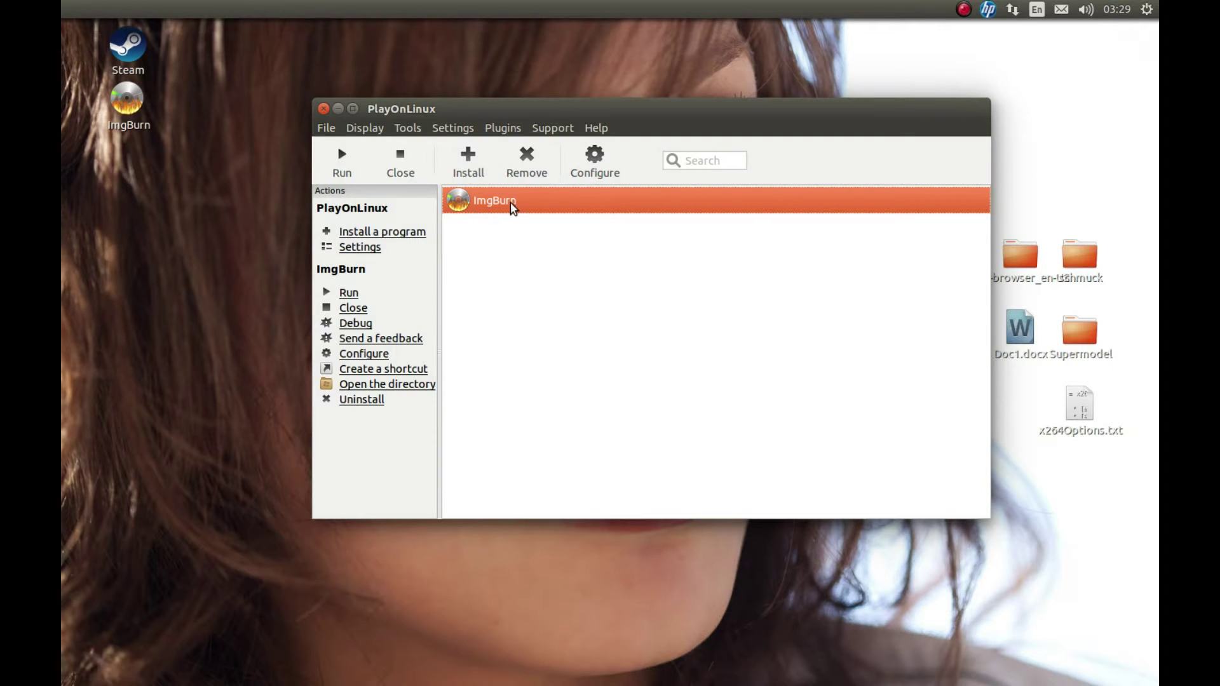
pyautogui.moveTo(62, 185)
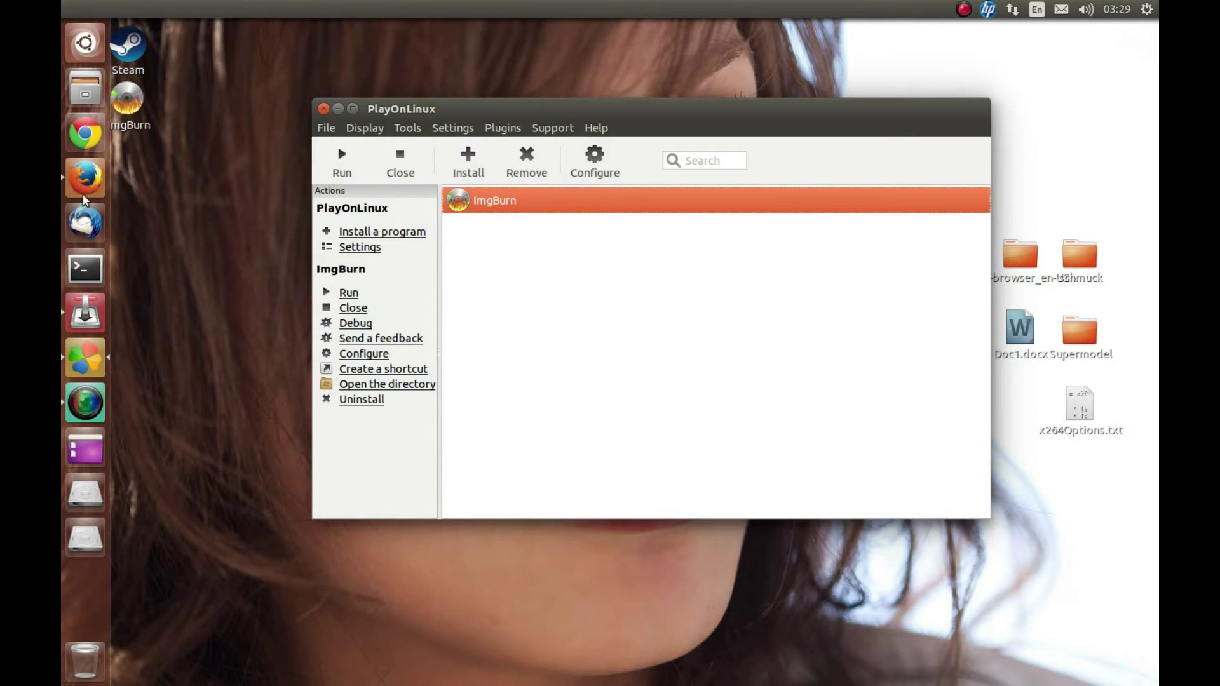
pyautogui.click(100, 176)
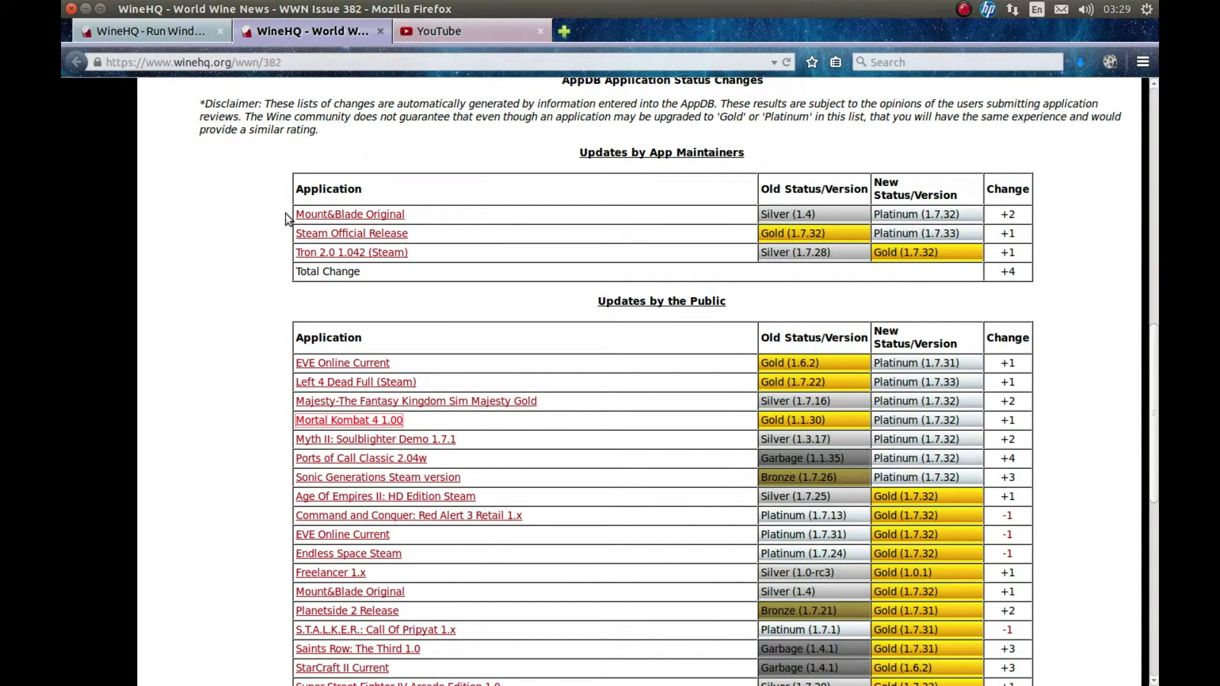
pyautogui.click(249, 255)
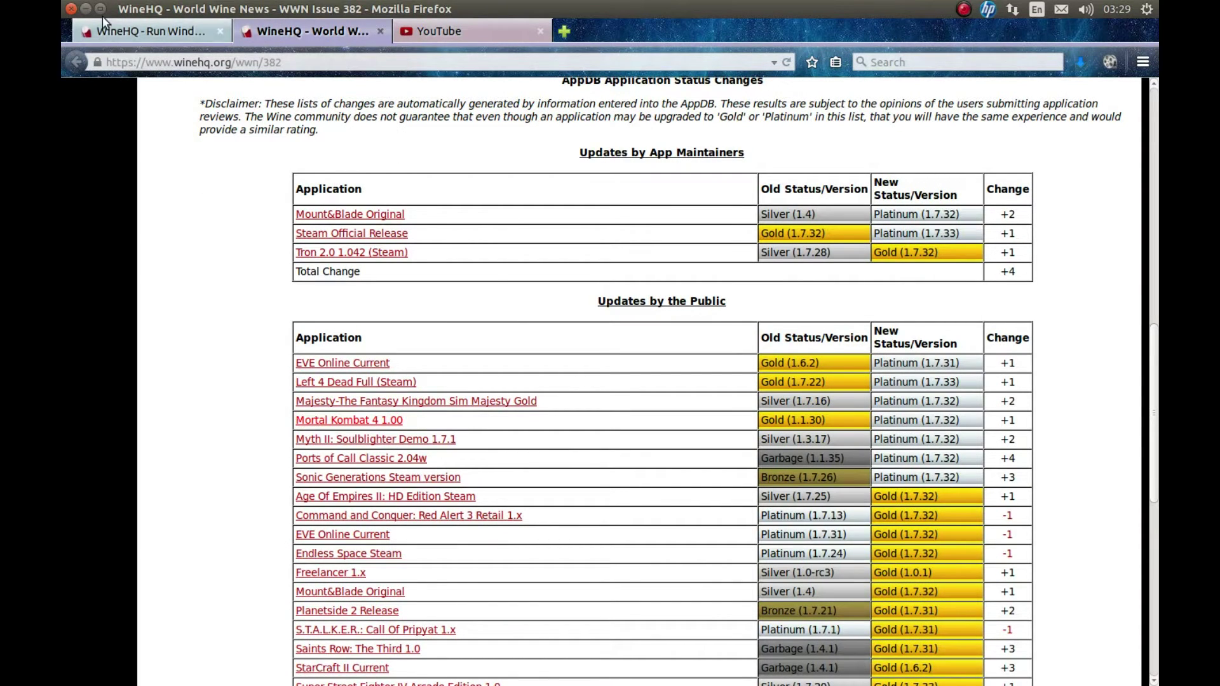
pyautogui.click(86, 9)
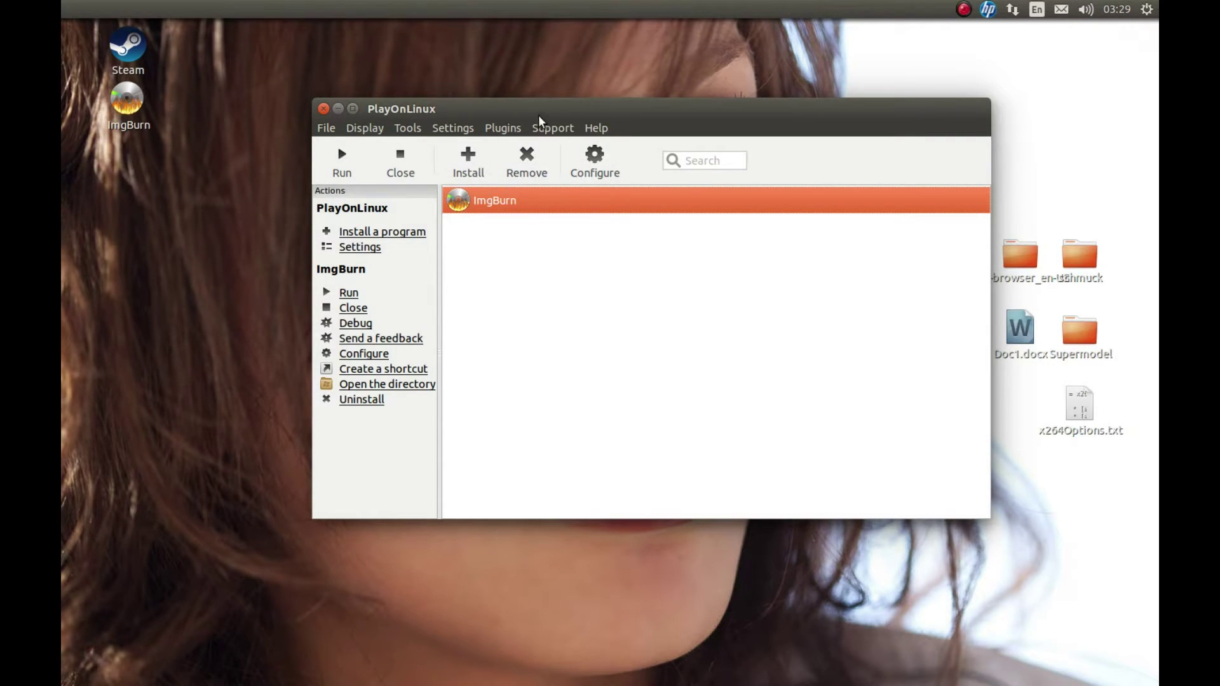
pyautogui.moveTo(538, 115); pyautogui.dragTo(499, 171)
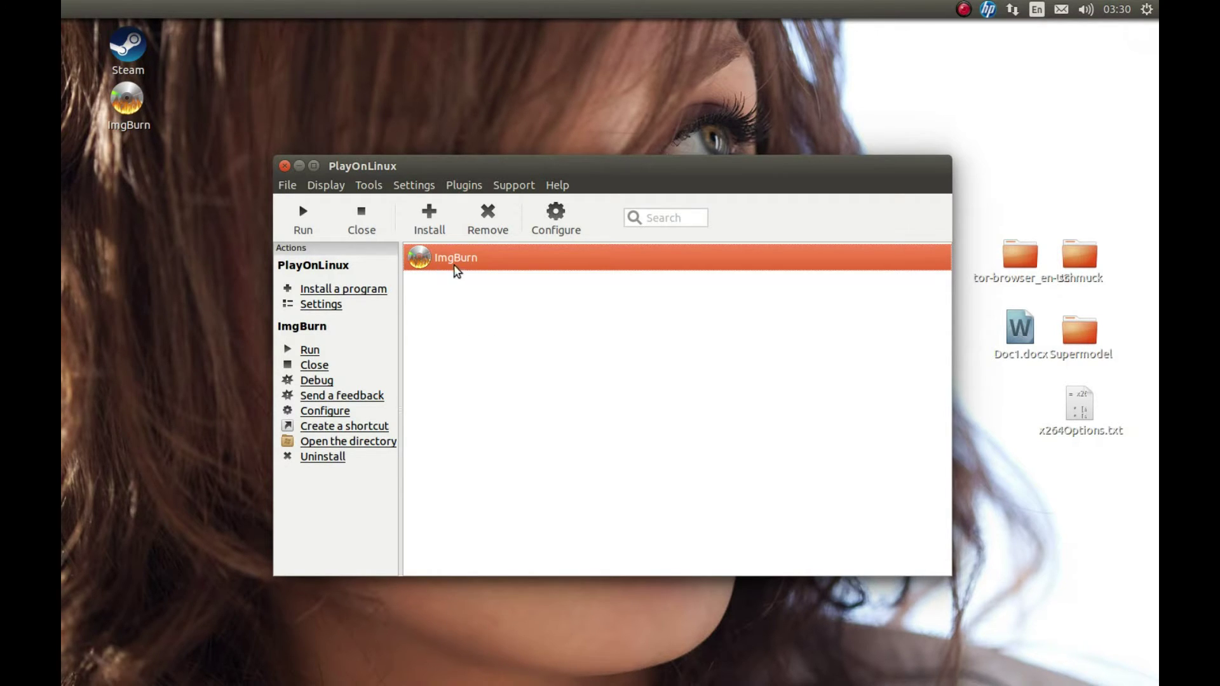
pyautogui.click(553, 229)
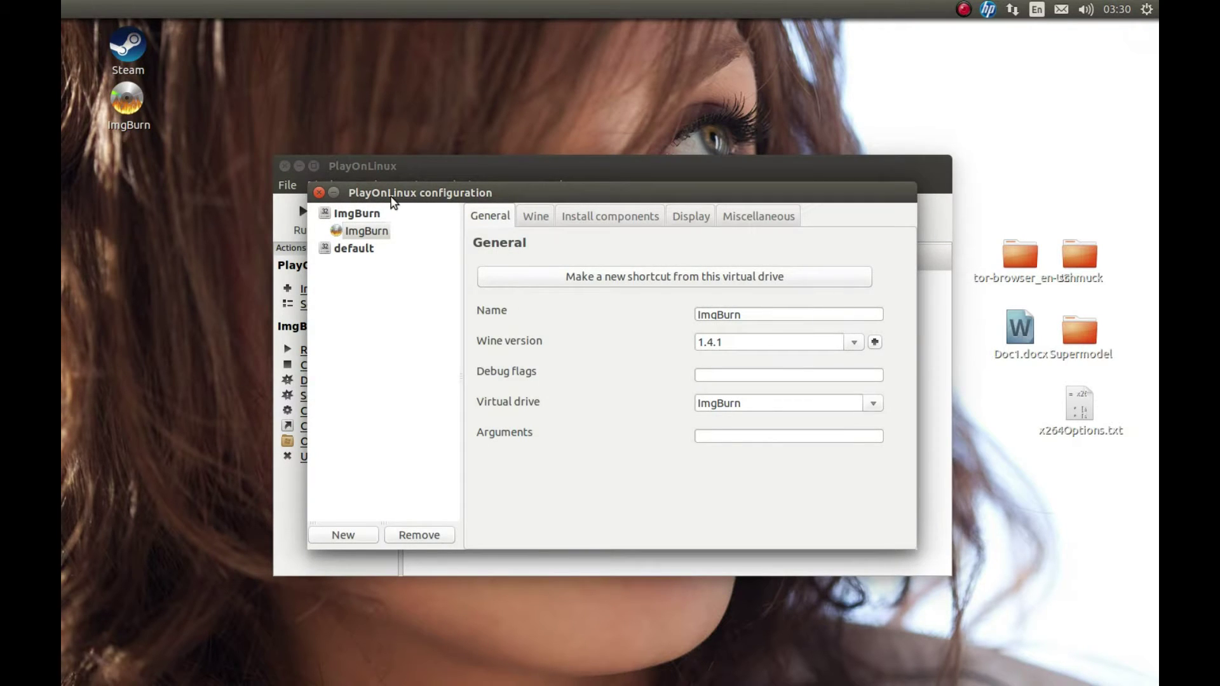
pyautogui.moveTo(392, 196); pyautogui.dragTo(481, 208)
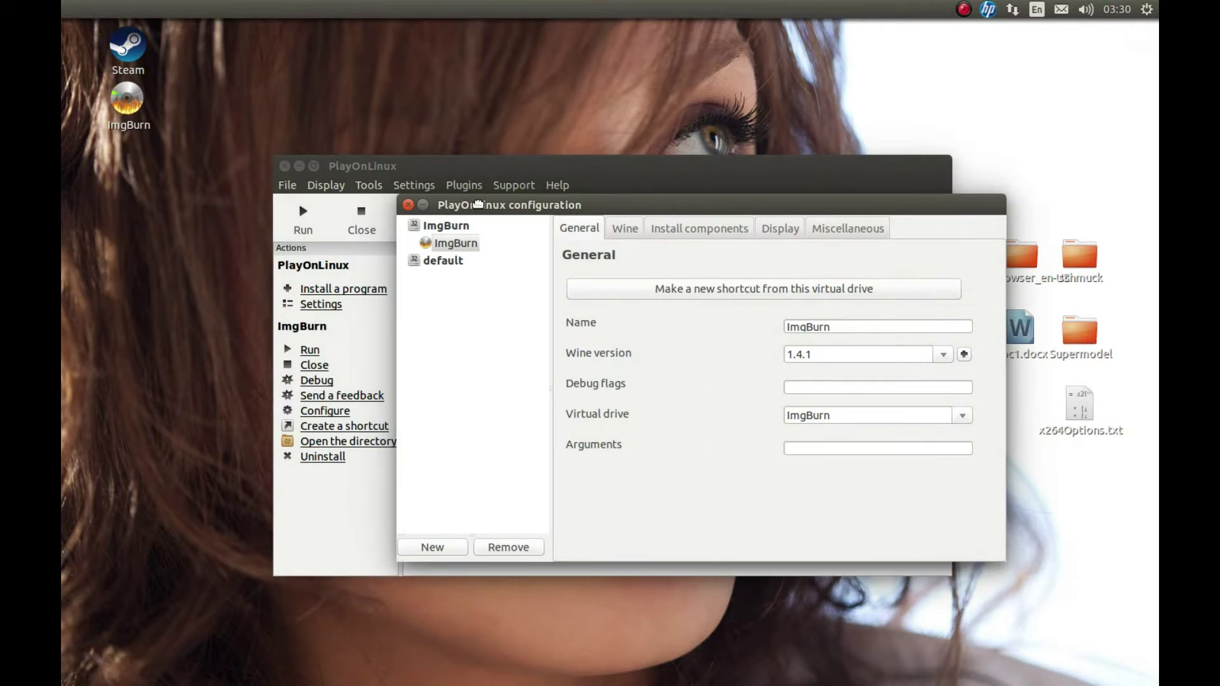
pyautogui.click(424, 228)
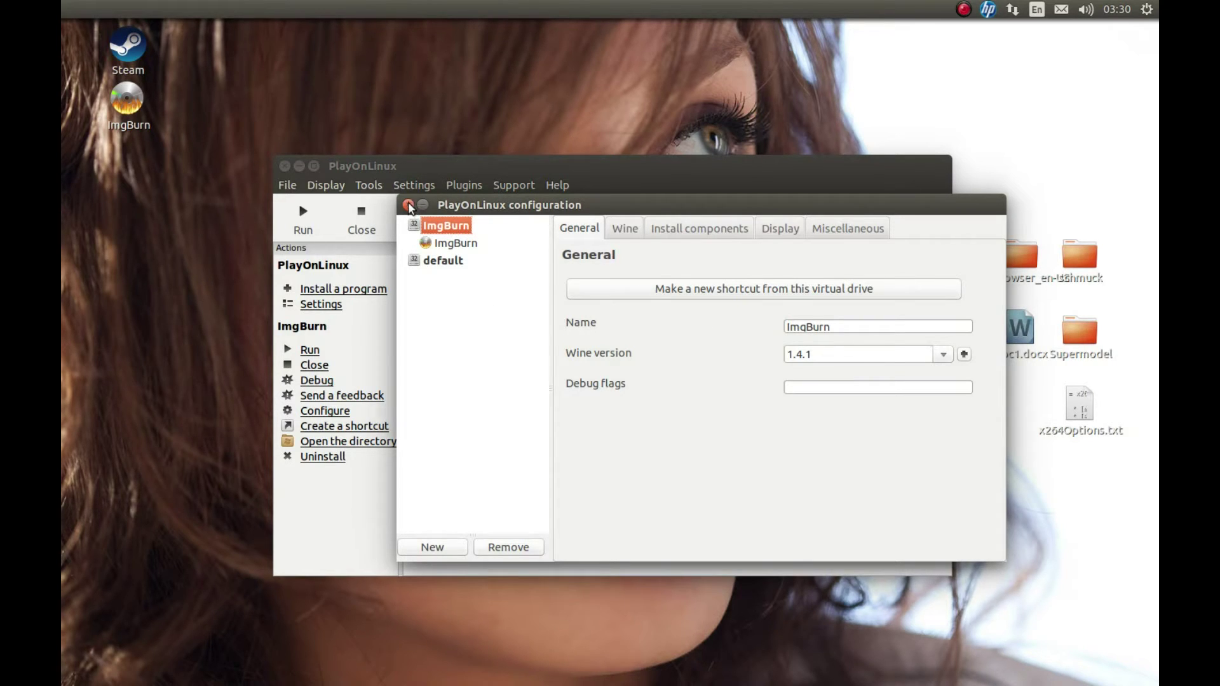
pyautogui.moveTo(409, 213); pyautogui.dragTo(541, 225)
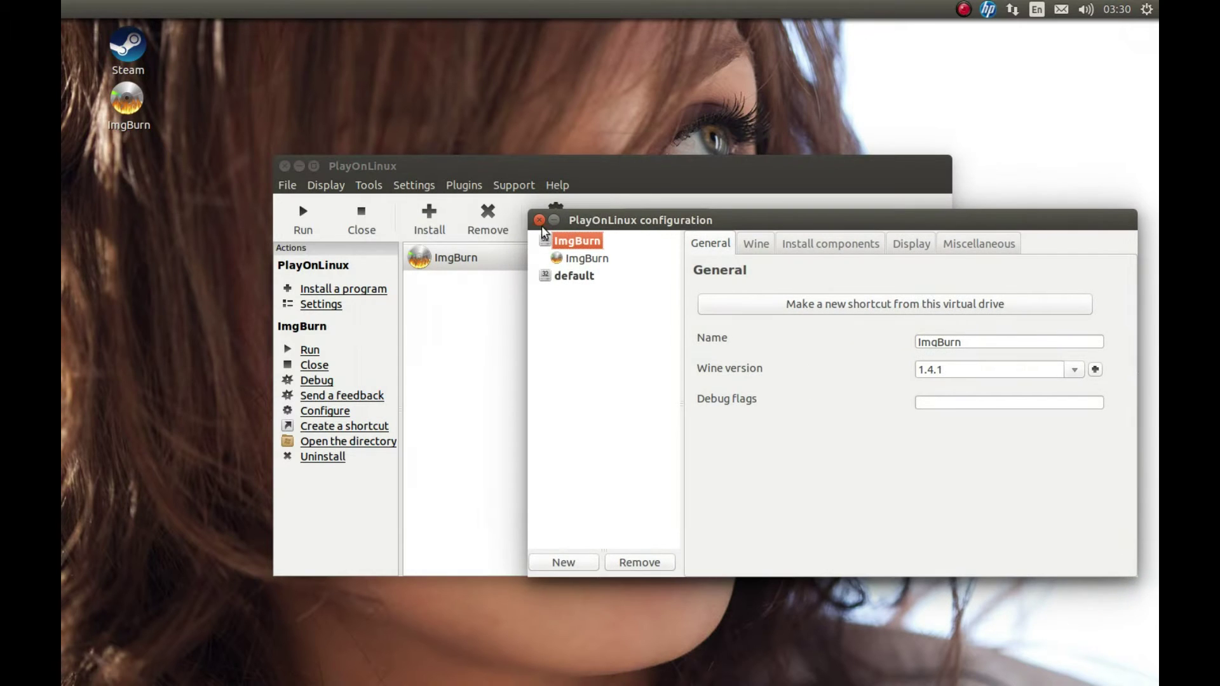
pyautogui.click(540, 219)
# Step: Open the Wine versions manager from Tools and position it beside the main window
pyautogui.click(374, 187)
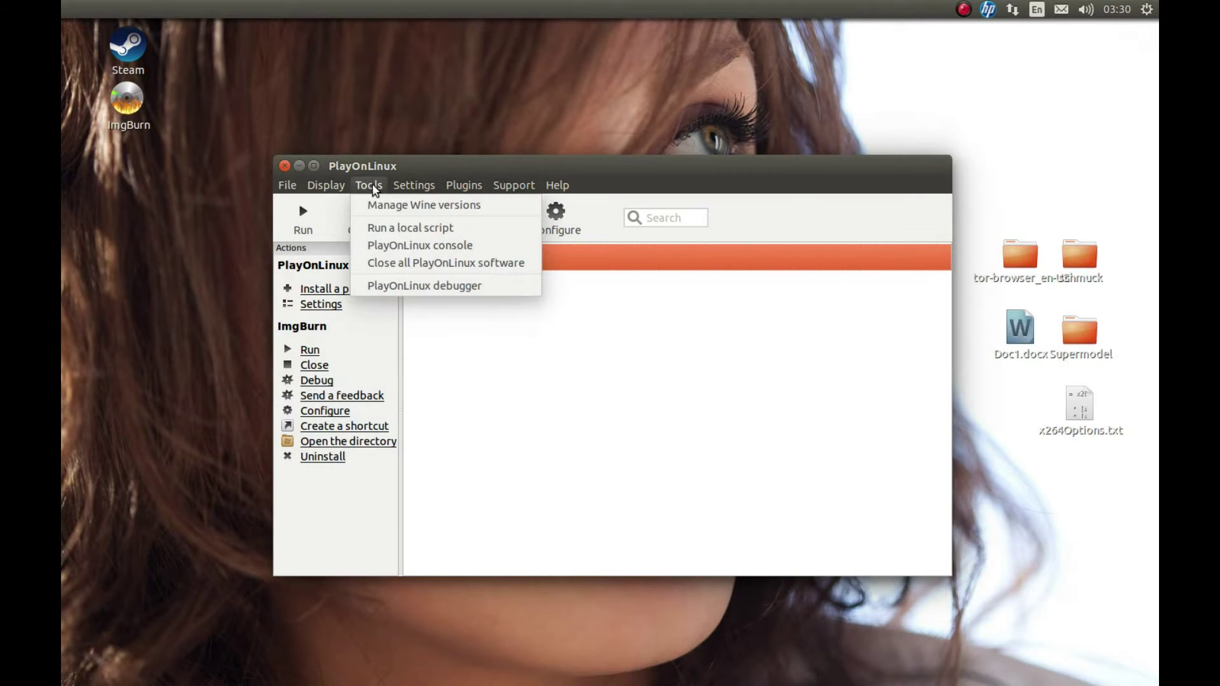
pyautogui.click(419, 210)
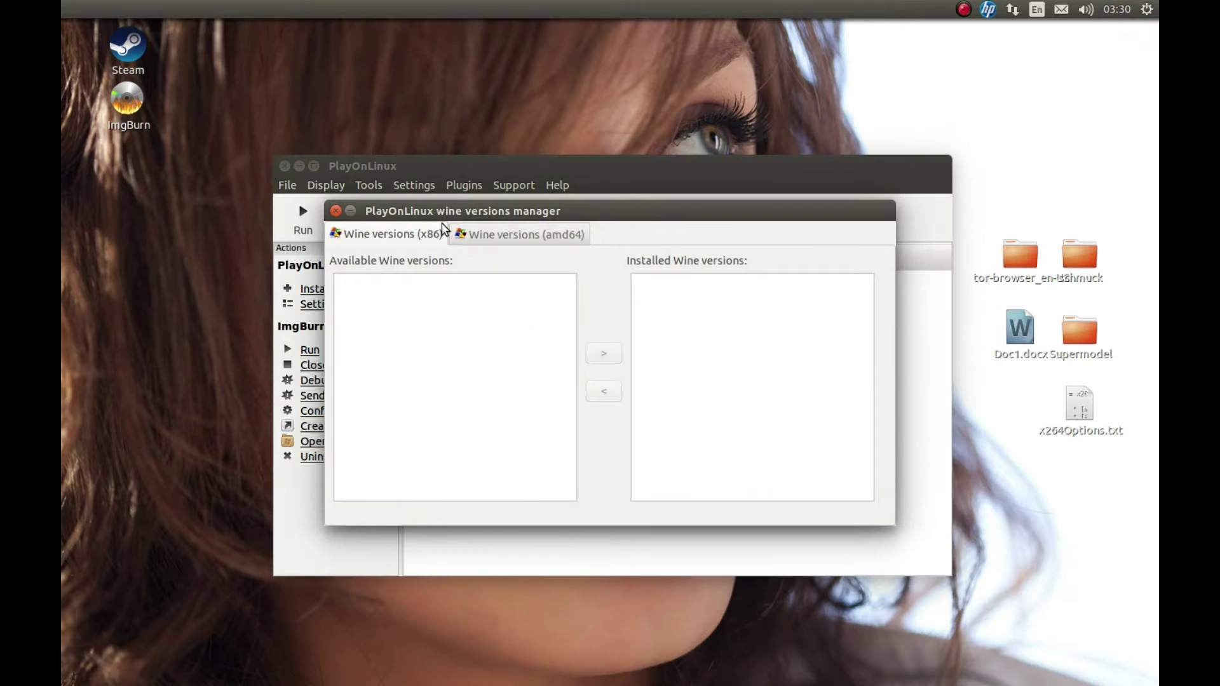
pyautogui.moveTo(474, 214); pyautogui.dragTo(602, 109)
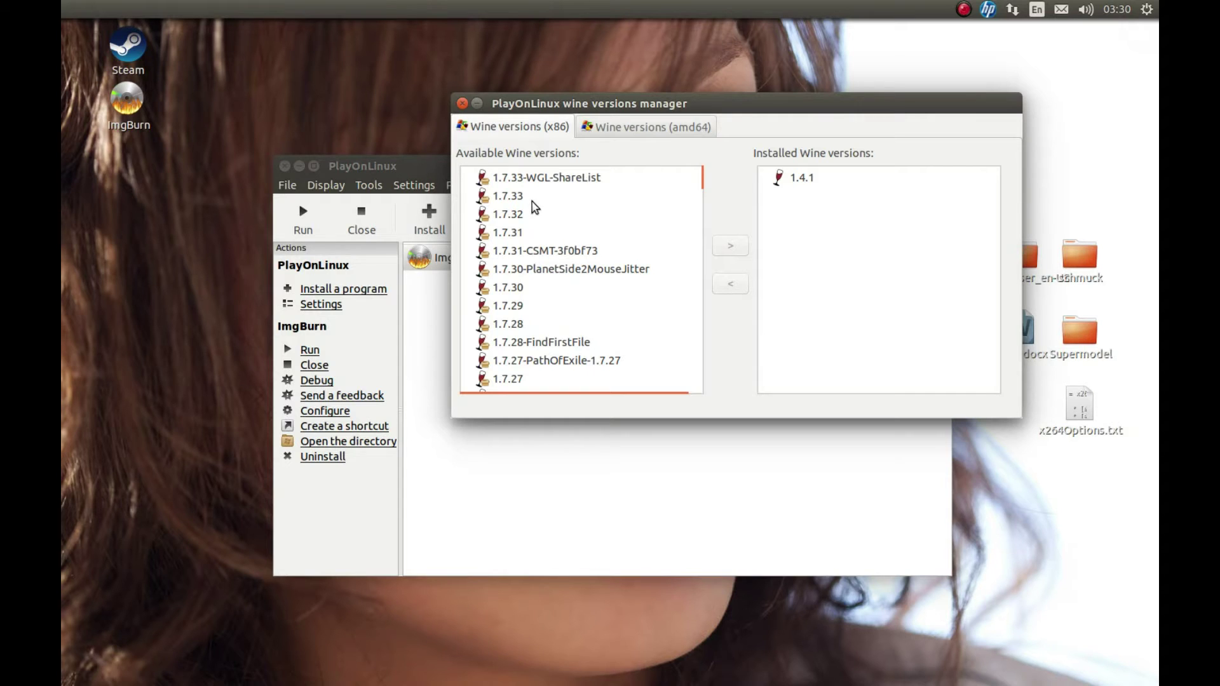
pyautogui.moveTo(316, 166); pyautogui.dragTo(287, 202)
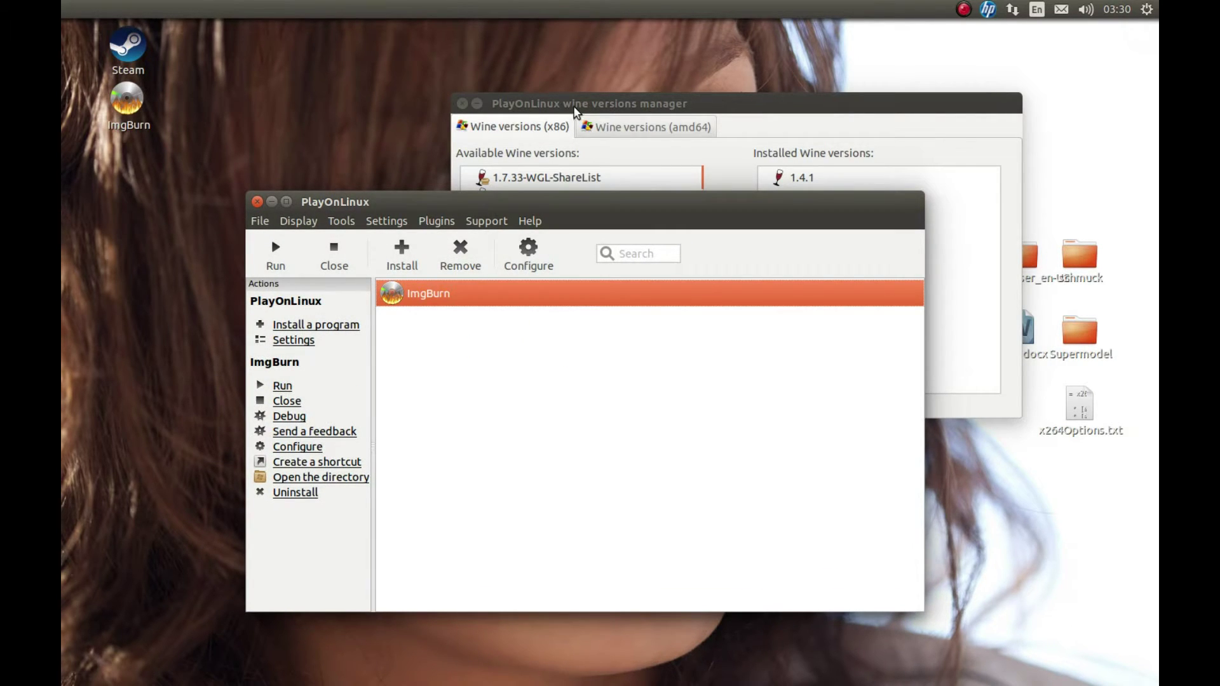
pyautogui.moveTo(570, 106); pyautogui.dragTo(500, 97)
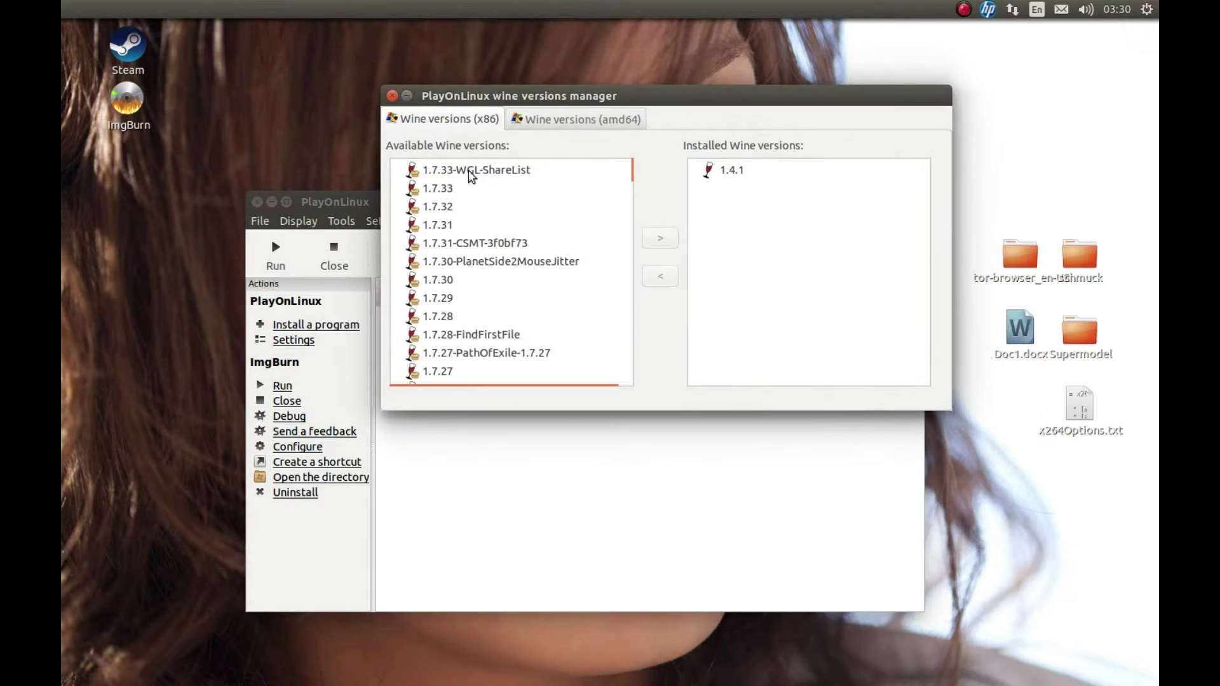
# Step: Select Wine 1.7.33 under available x86 versions and add it for installation
pyautogui.click(443, 192)
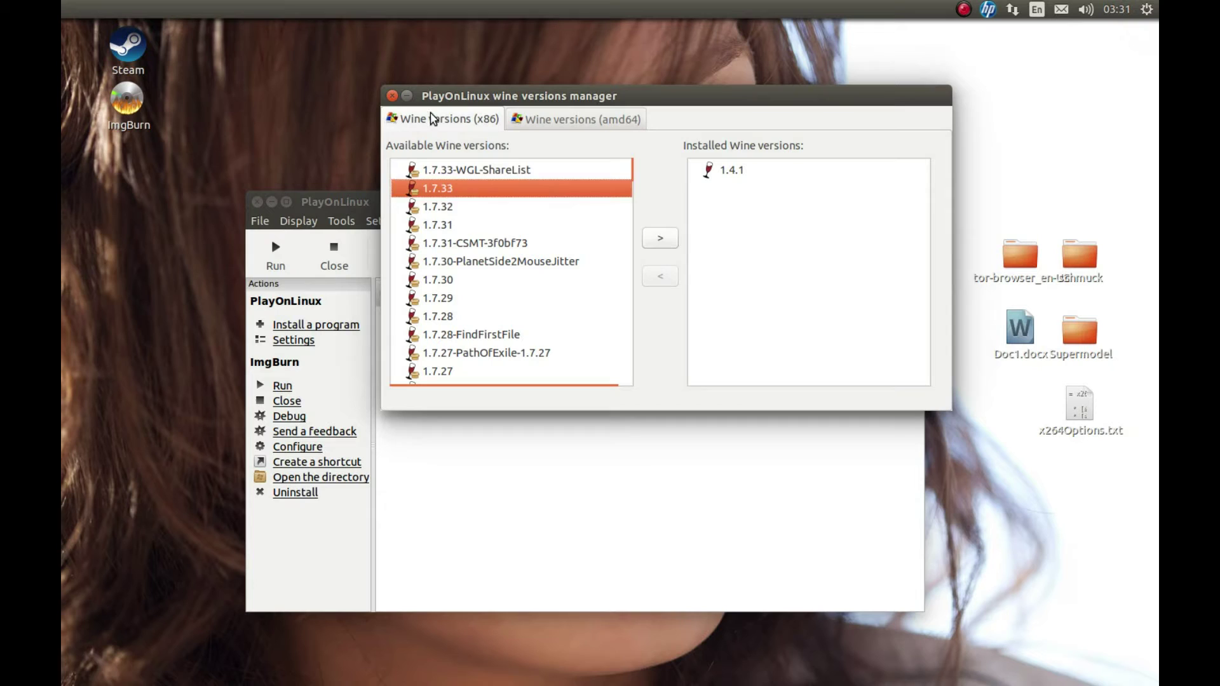
pyautogui.click(426, 188)
pyautogui.click(662, 243)
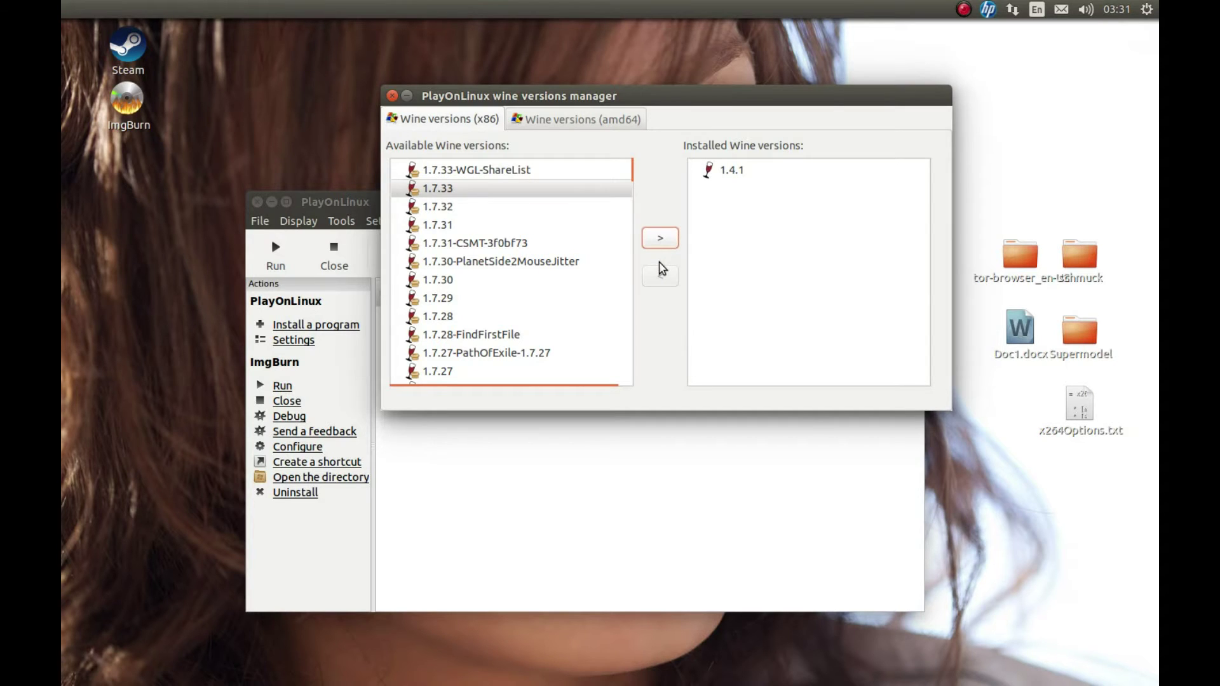
# Step: Start installing Wine 1.7.33, move the windows aside, and exit ImgBurn via File > Exit
pyautogui.click(404, 558)
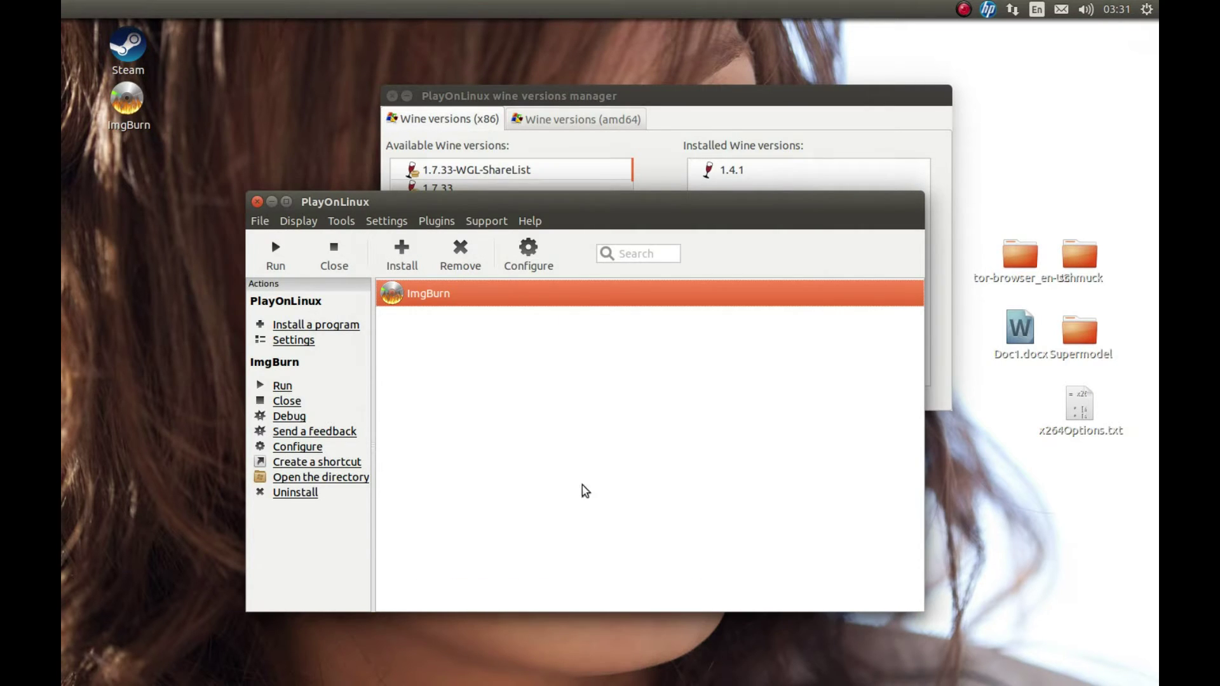
pyautogui.moveTo(579, 206); pyautogui.dragTo(556, 196)
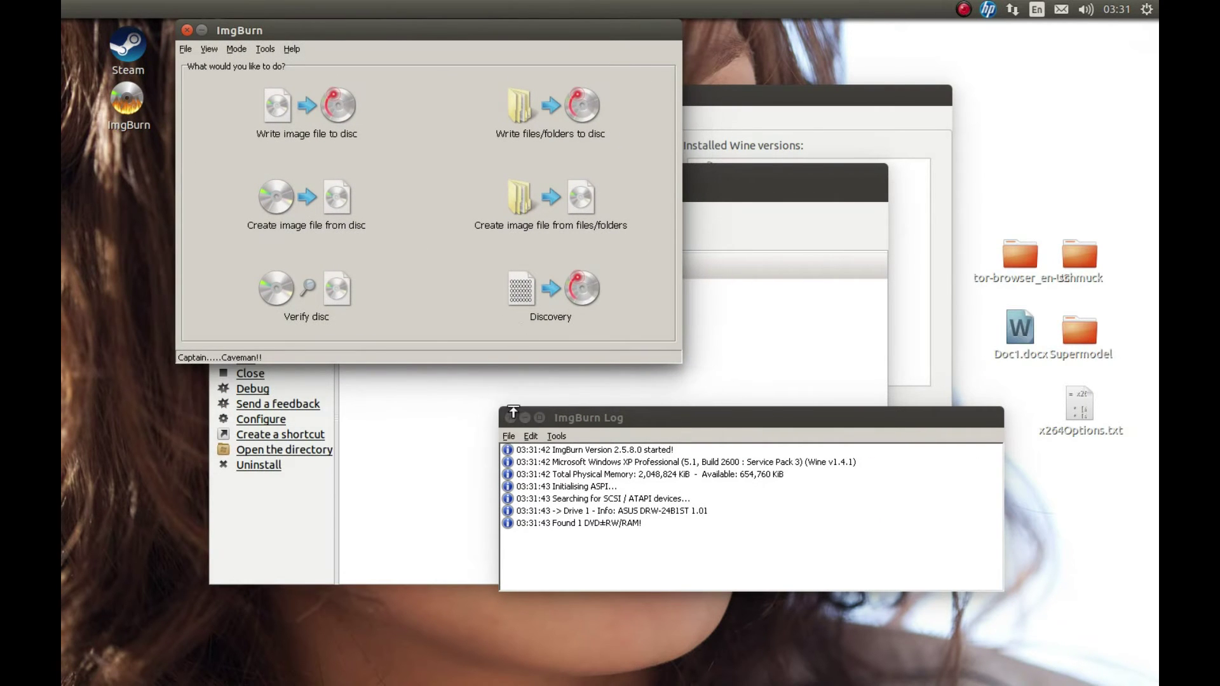
pyautogui.moveTo(513, 419); pyautogui.dragTo(187, 376)
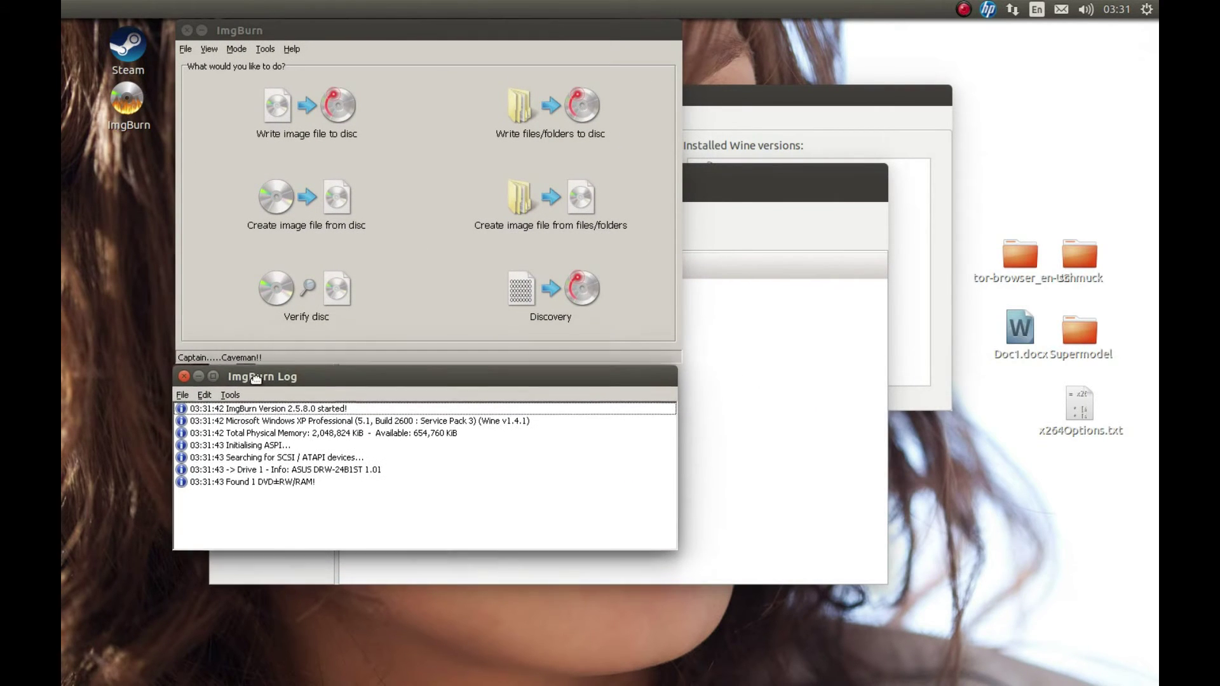
pyautogui.click(184, 48)
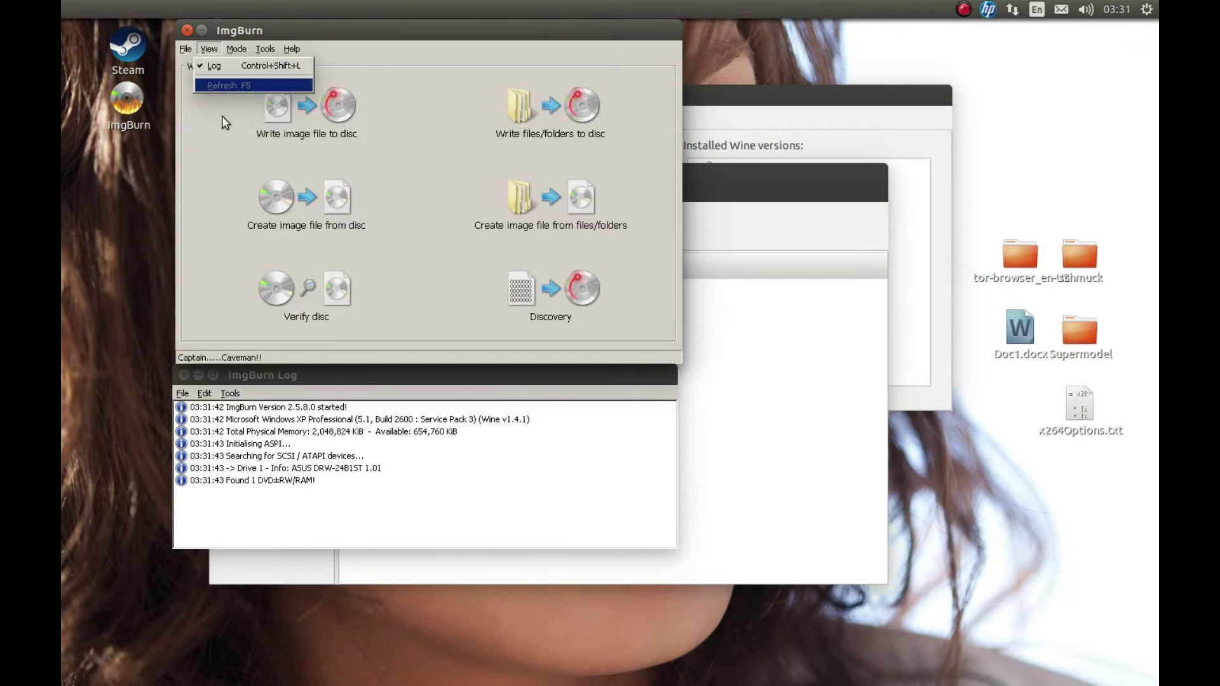
pyautogui.click(193, 97)
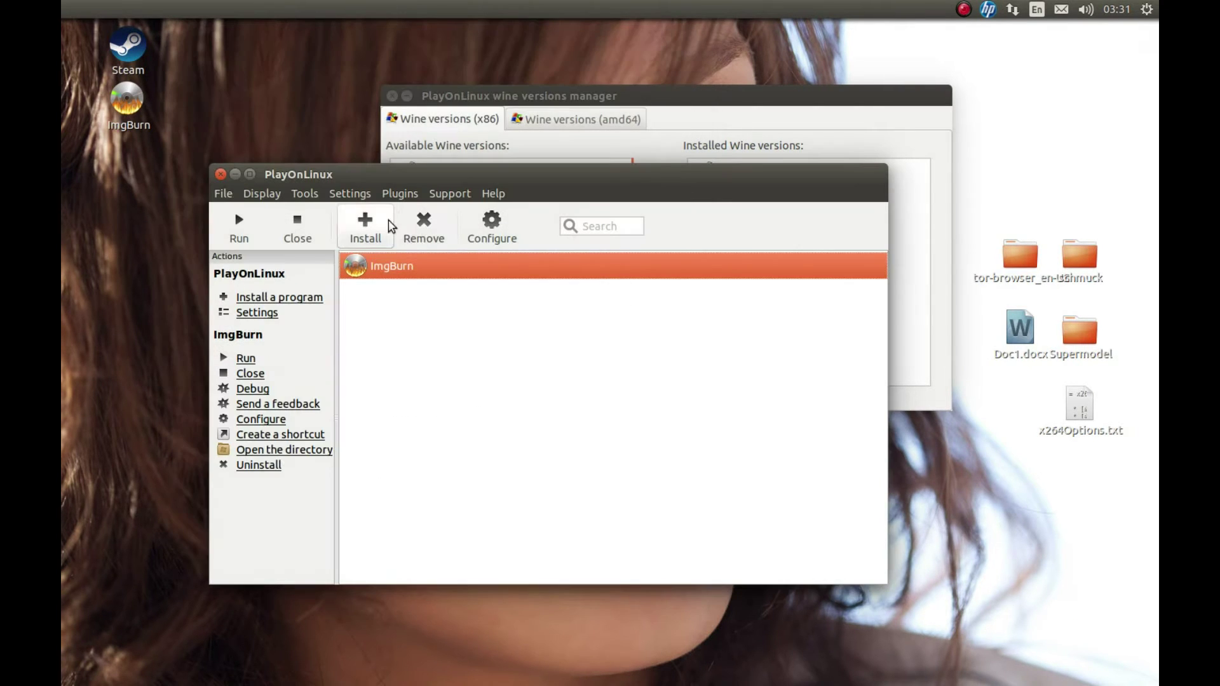
# Step: Minimize the main window while Wine 1.7.33 installs with Gecko and Mono alongside 1.4.1
pyautogui.click(235, 175)
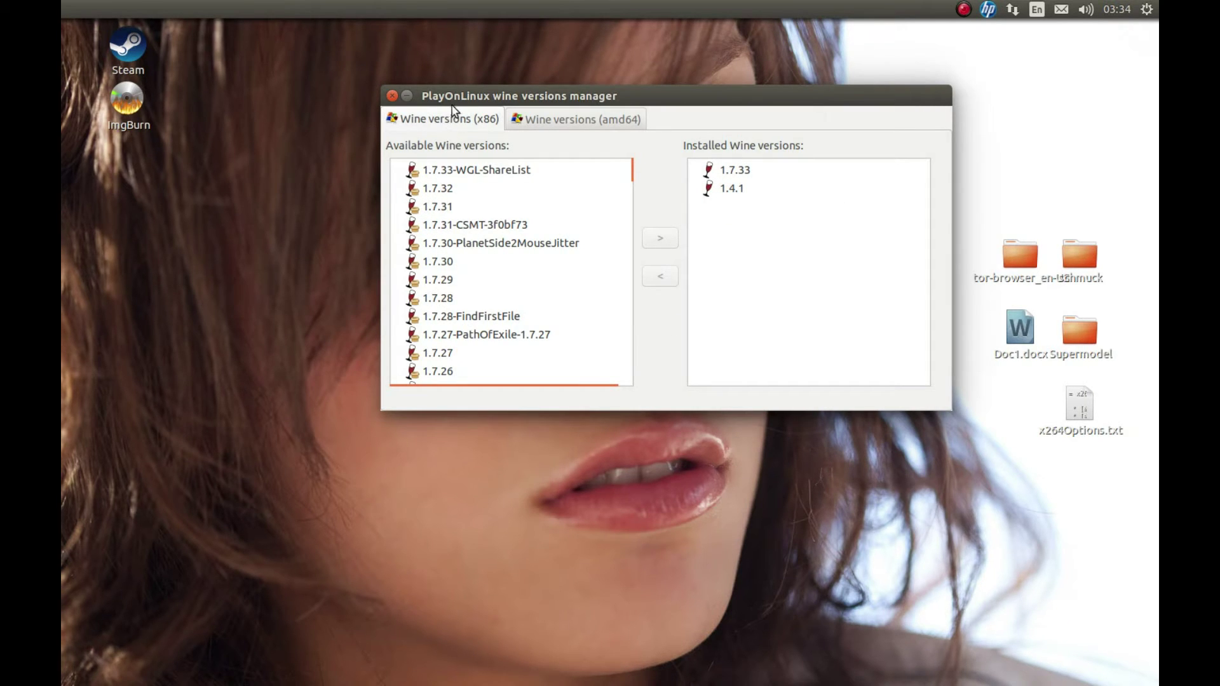
pyautogui.moveTo(477, 92); pyautogui.dragTo(362, 164)
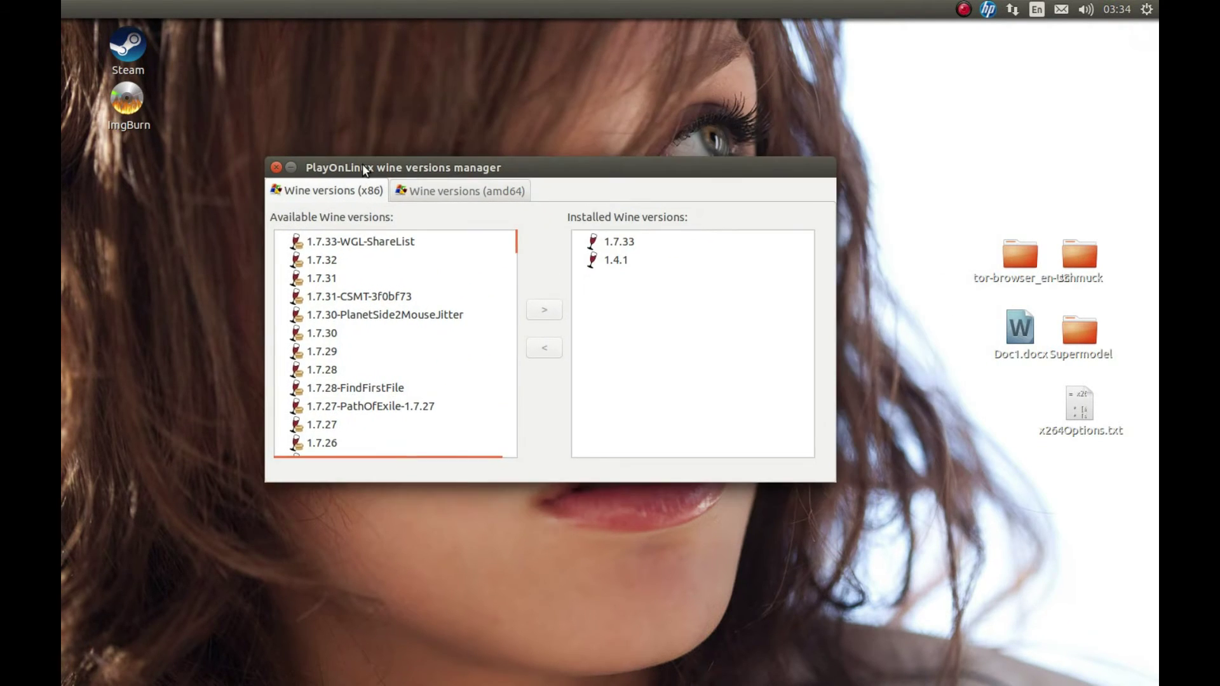
# Step: Close the Wine versions manager and bring the PlayOnLinux main window back up
pyautogui.click(271, 168)
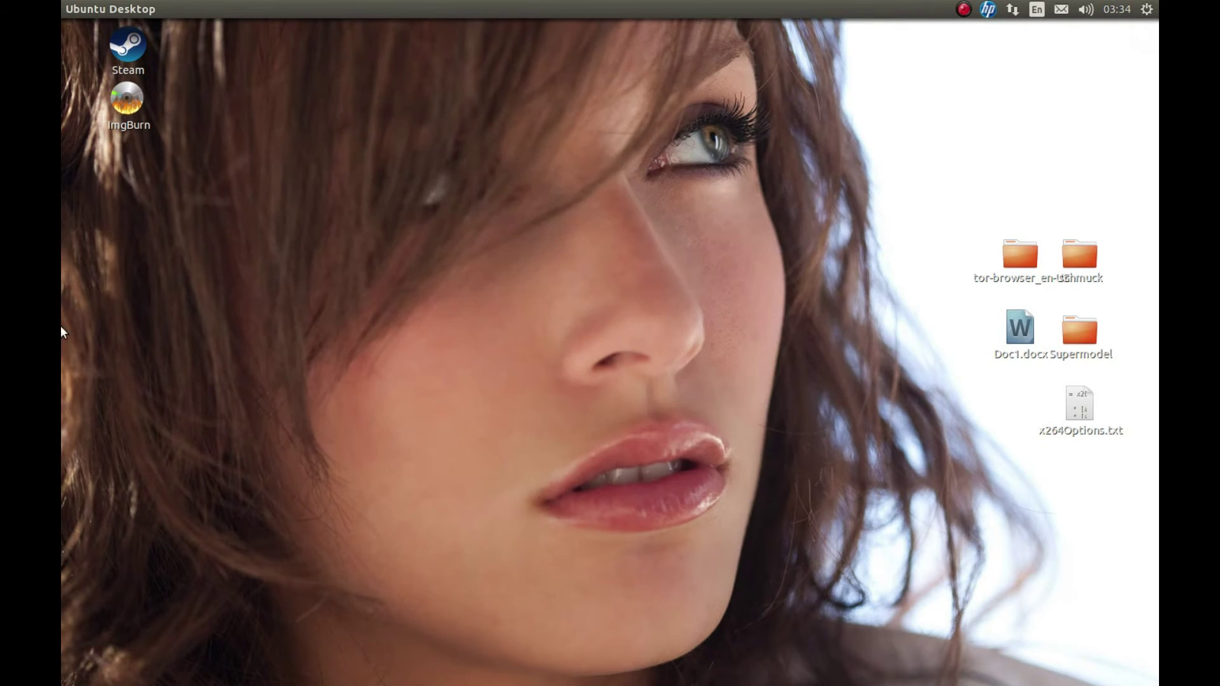
pyautogui.moveTo(61, 325)
pyautogui.click(79, 345)
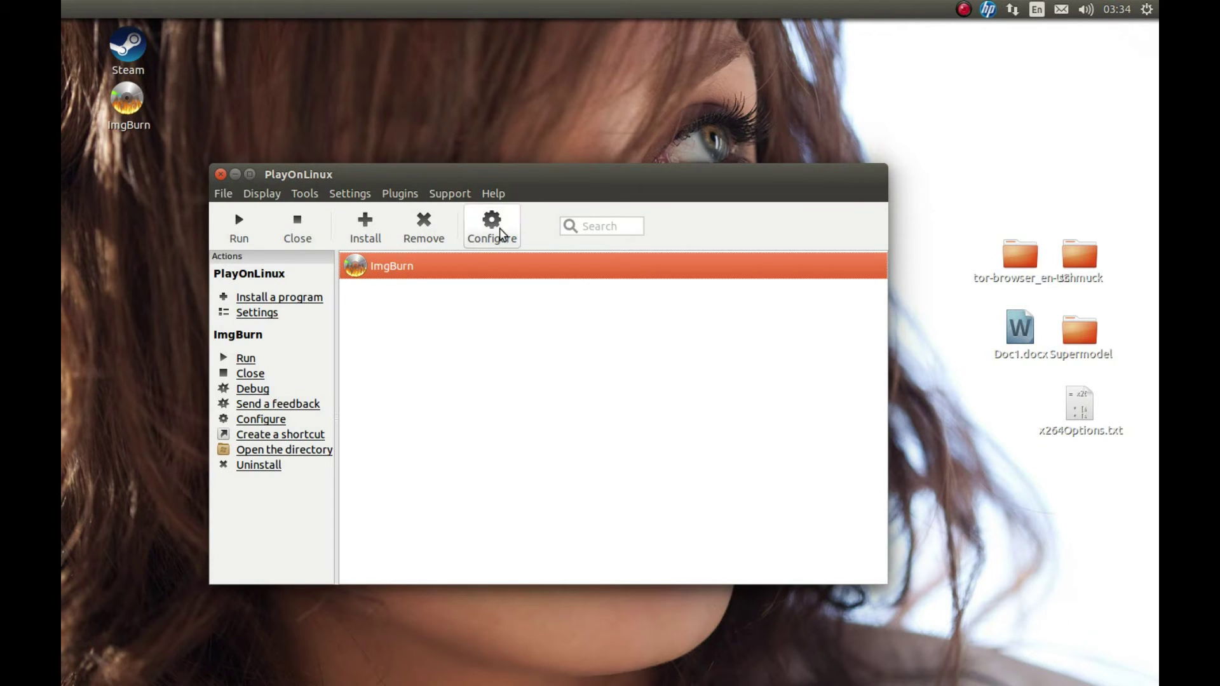
# Step: In ImgBurn's configuration, set the virtual drive's Wine version to 1.7.33 and confirm
pyautogui.click(494, 246)
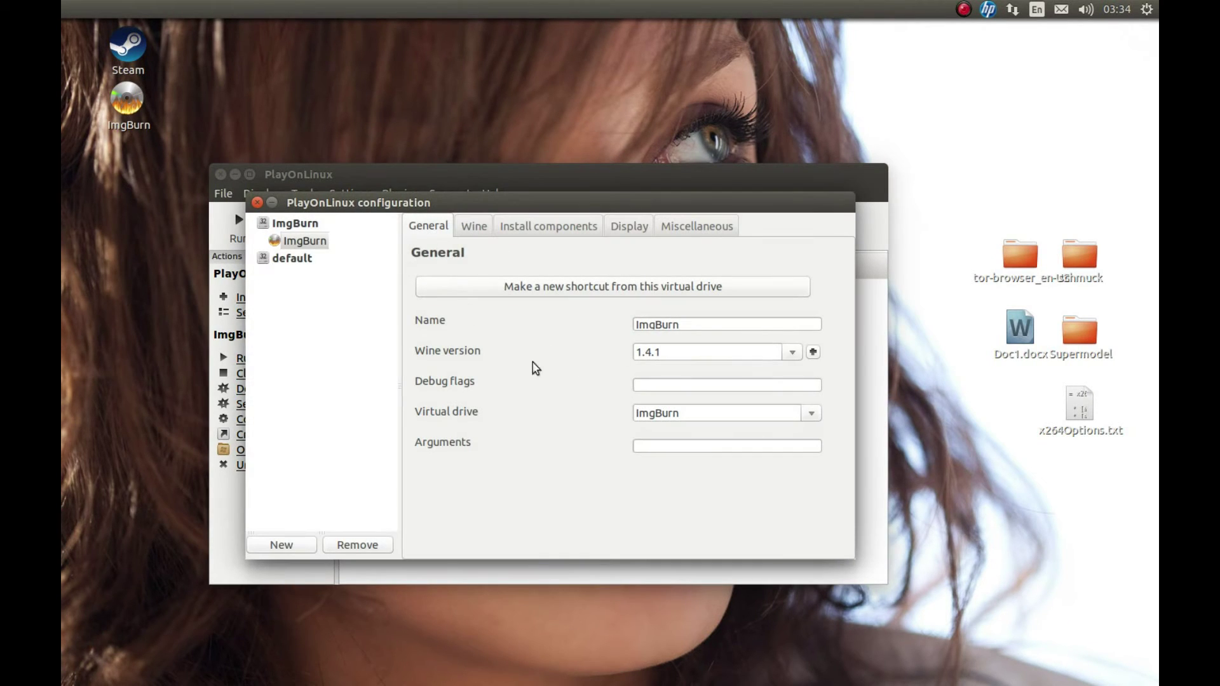
pyautogui.click(290, 224)
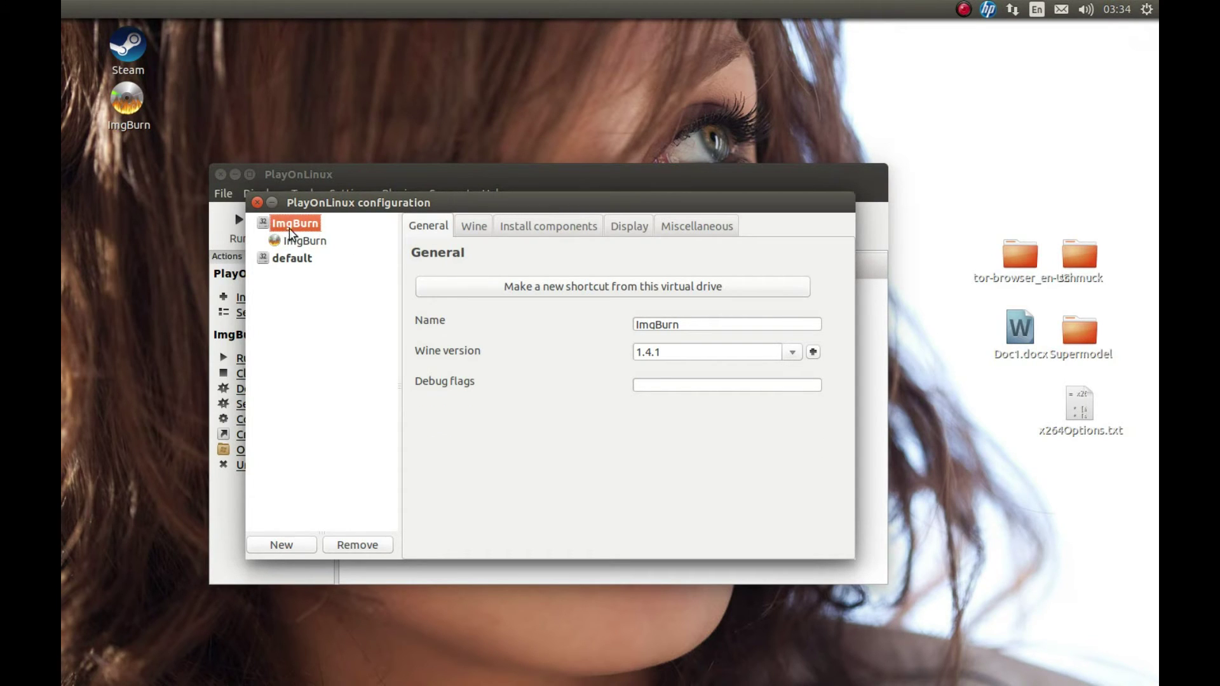
pyautogui.click(792, 354)
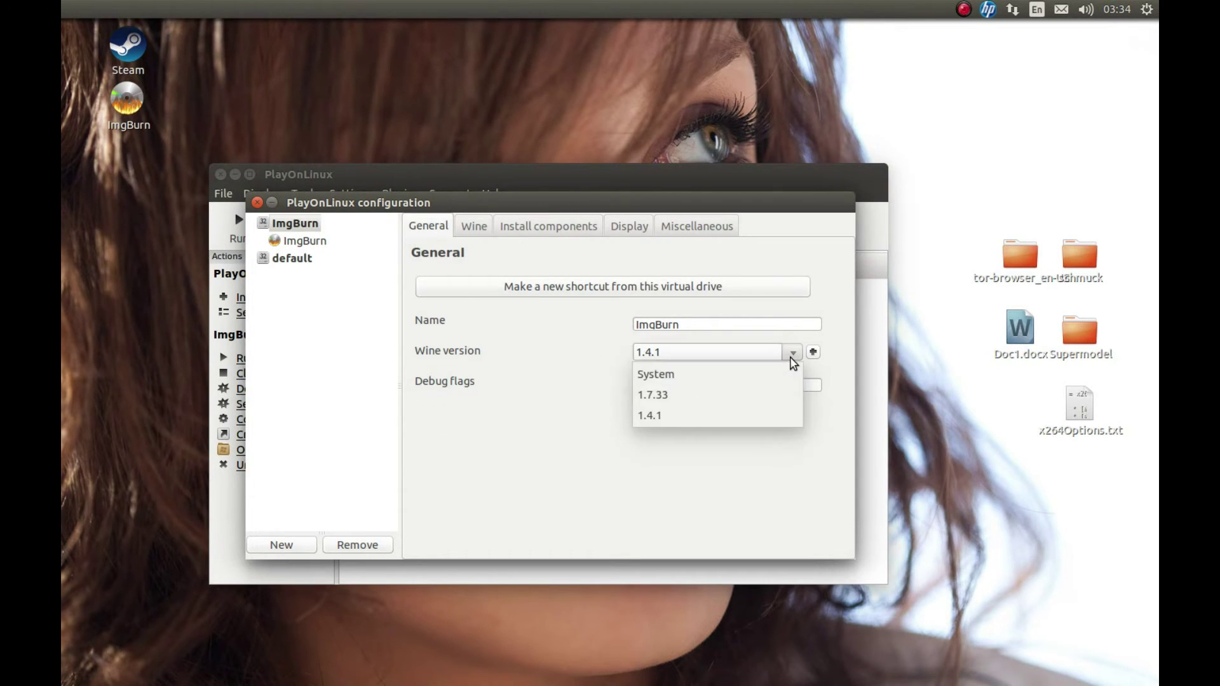
pyautogui.click(687, 400)
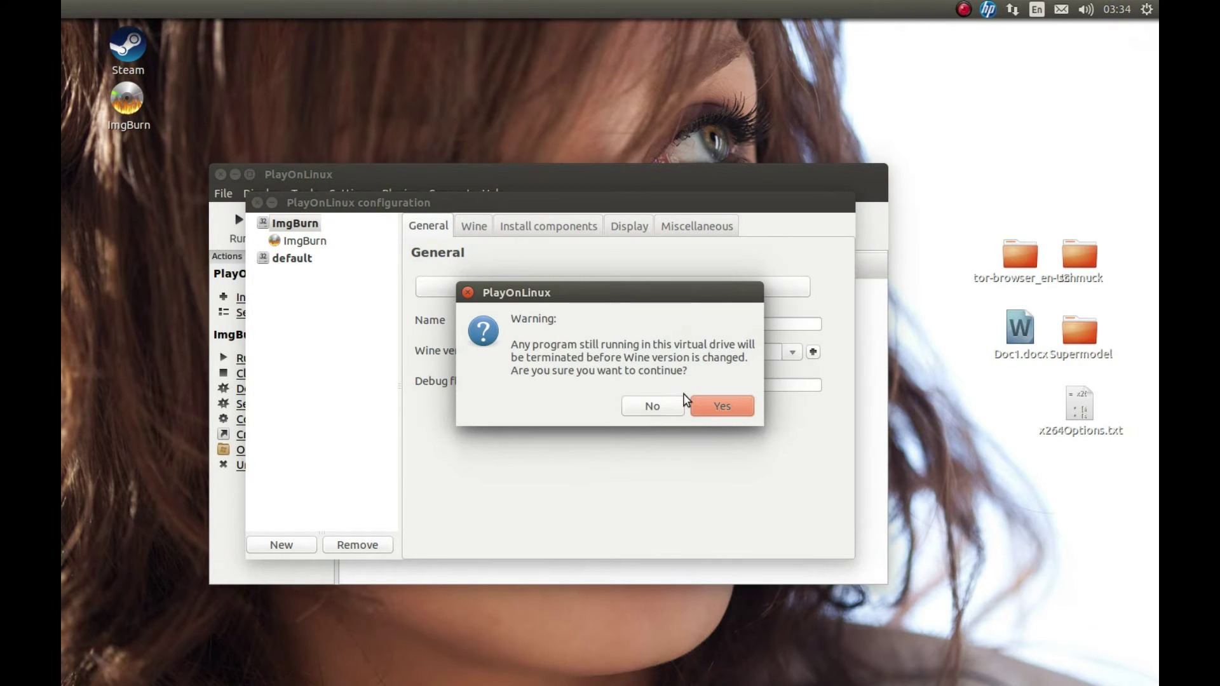
pyautogui.click(712, 408)
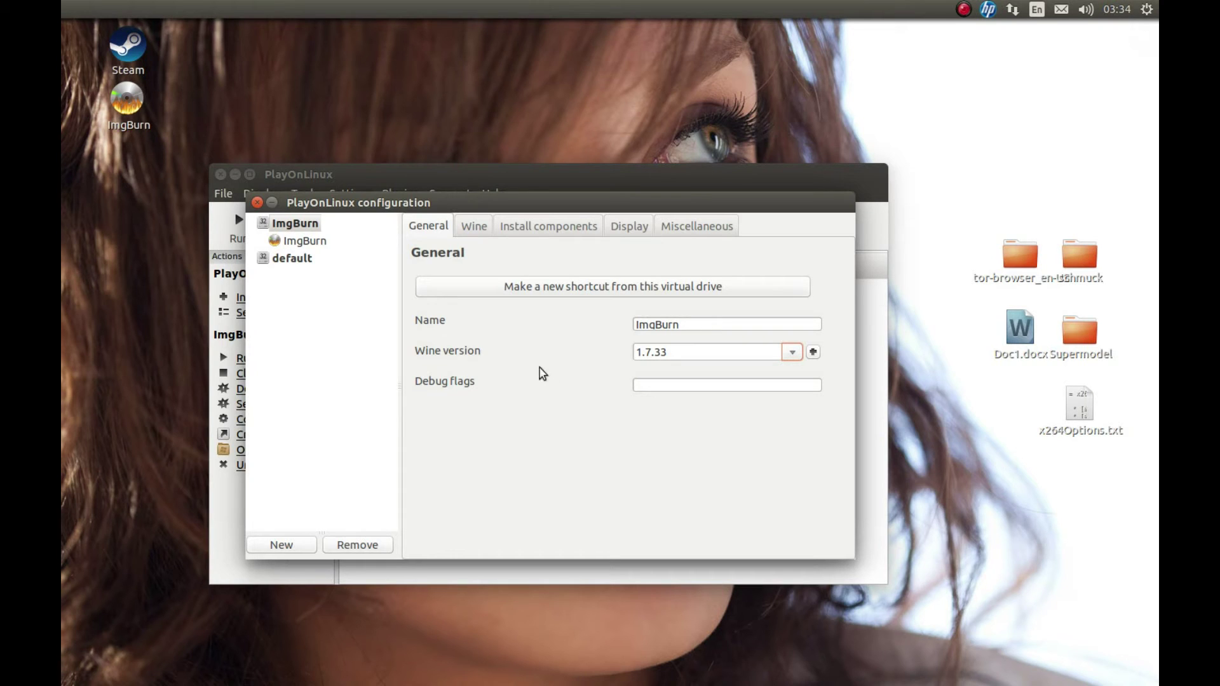
pyautogui.moveTo(352, 203); pyautogui.dragTo(550, 258)
# Step: Close the configuration window, confirm ImgBurn runs on Wine v1.7.33, then exit ImgBurn
pyautogui.click(454, 256)
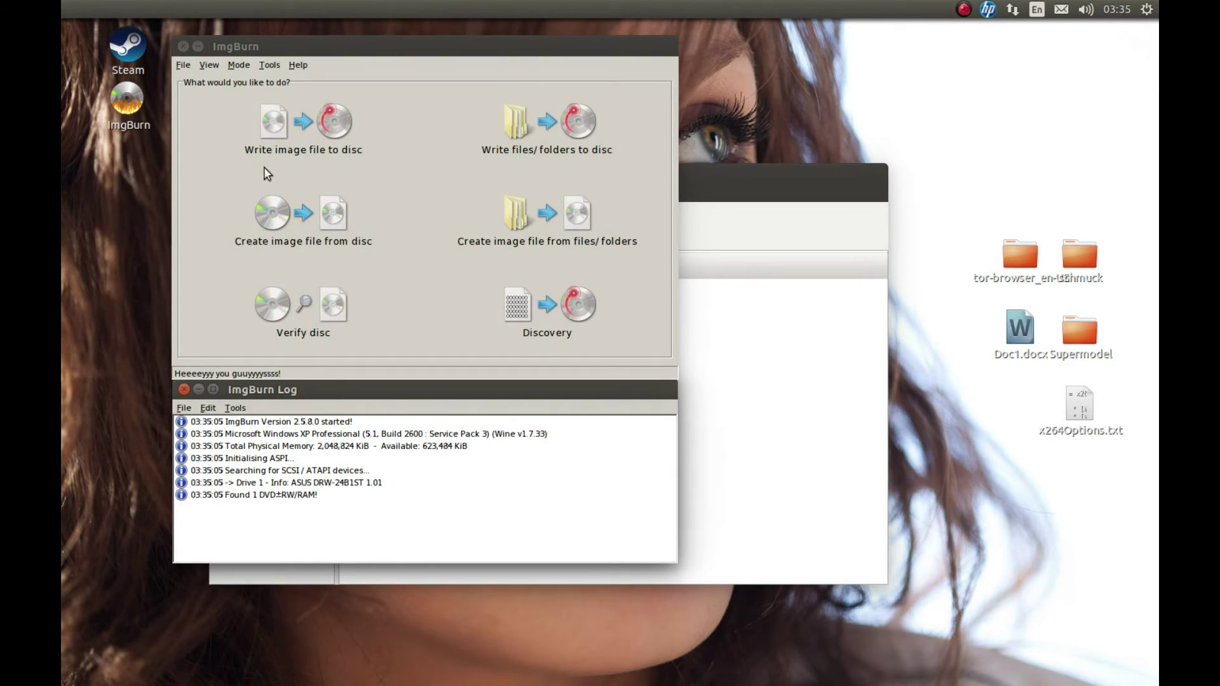
pyautogui.click(183, 66)
pyautogui.click(193, 113)
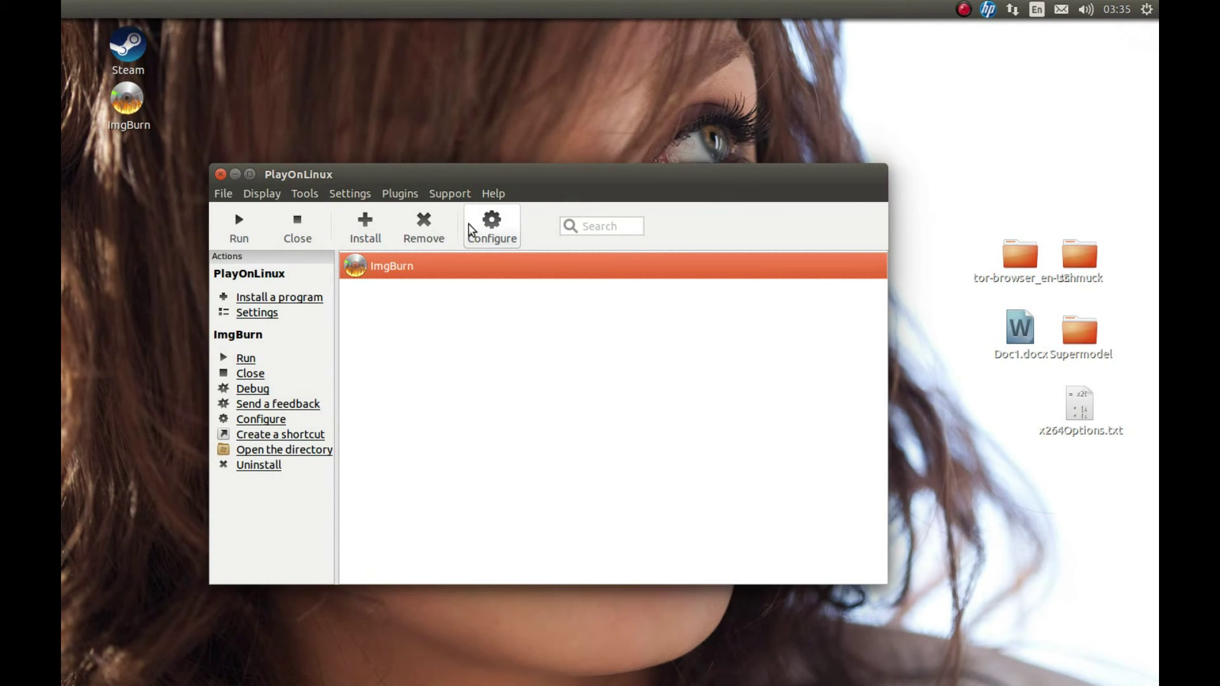
pyautogui.click(484, 235)
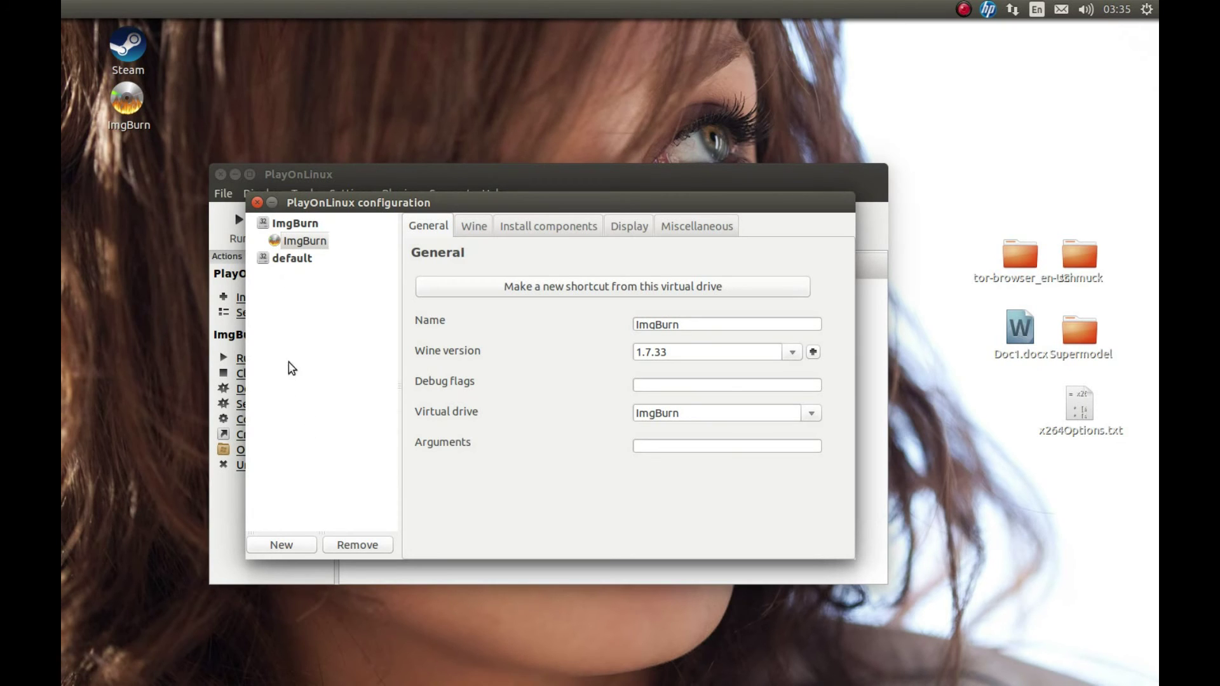
pyautogui.click(279, 224)
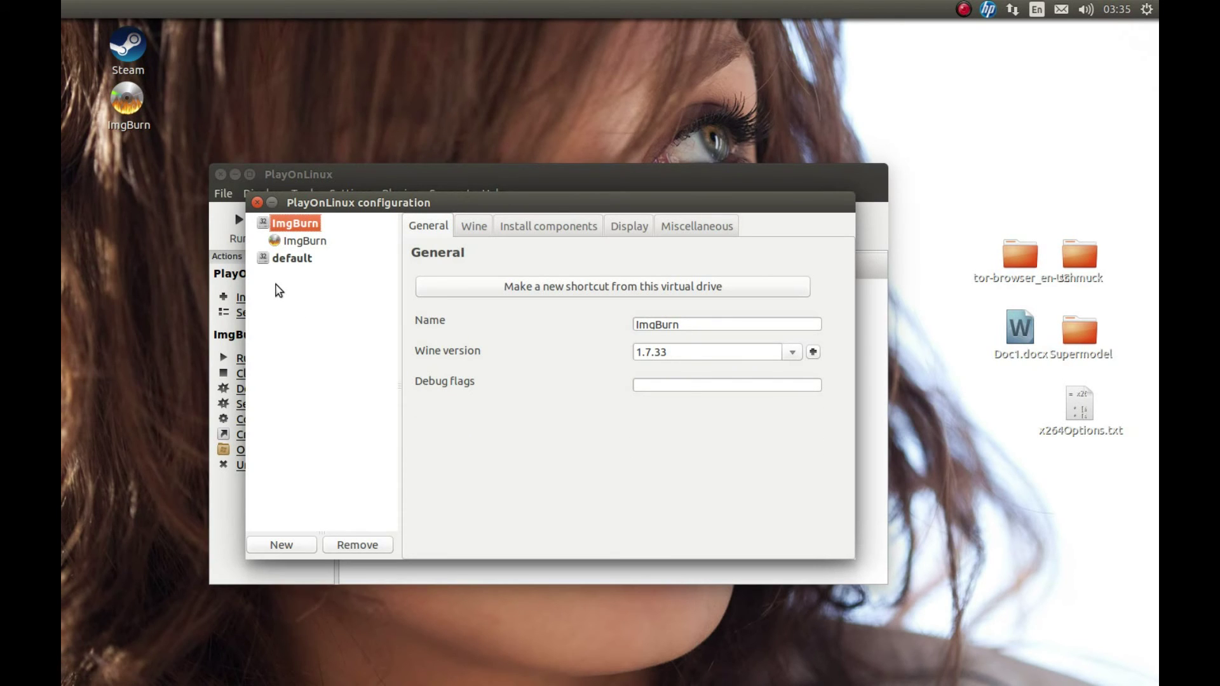
pyautogui.moveTo(318, 204); pyautogui.dragTo(422, 212)
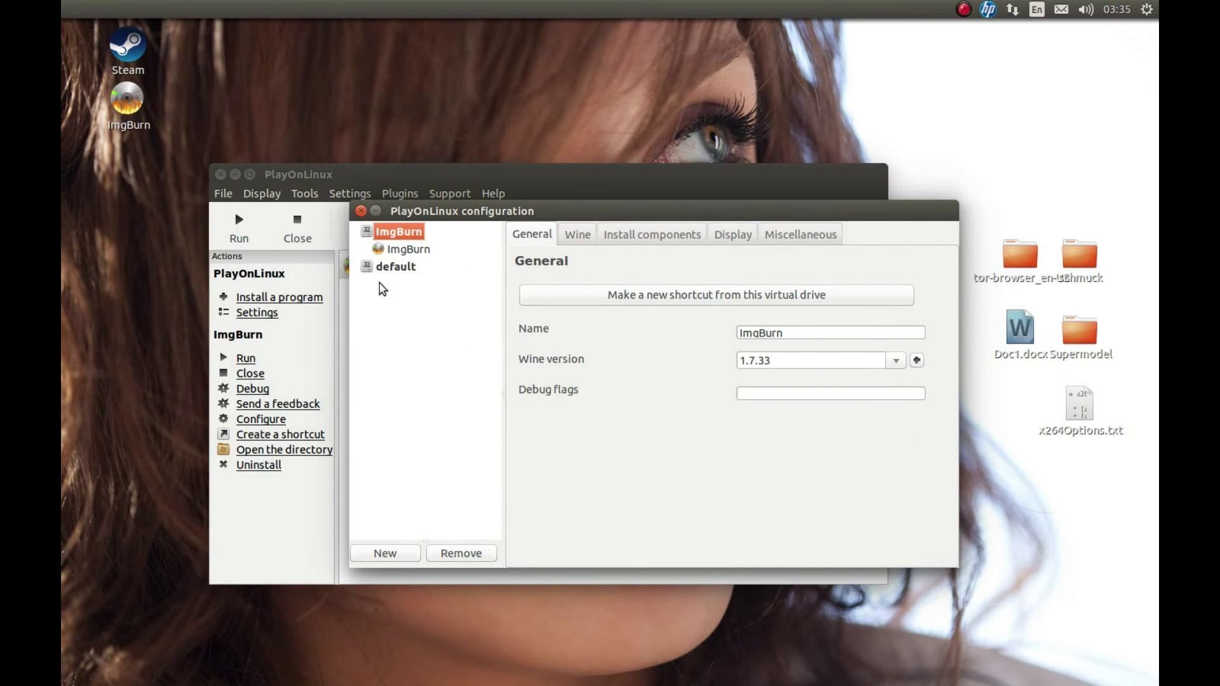
pyautogui.click(360, 211)
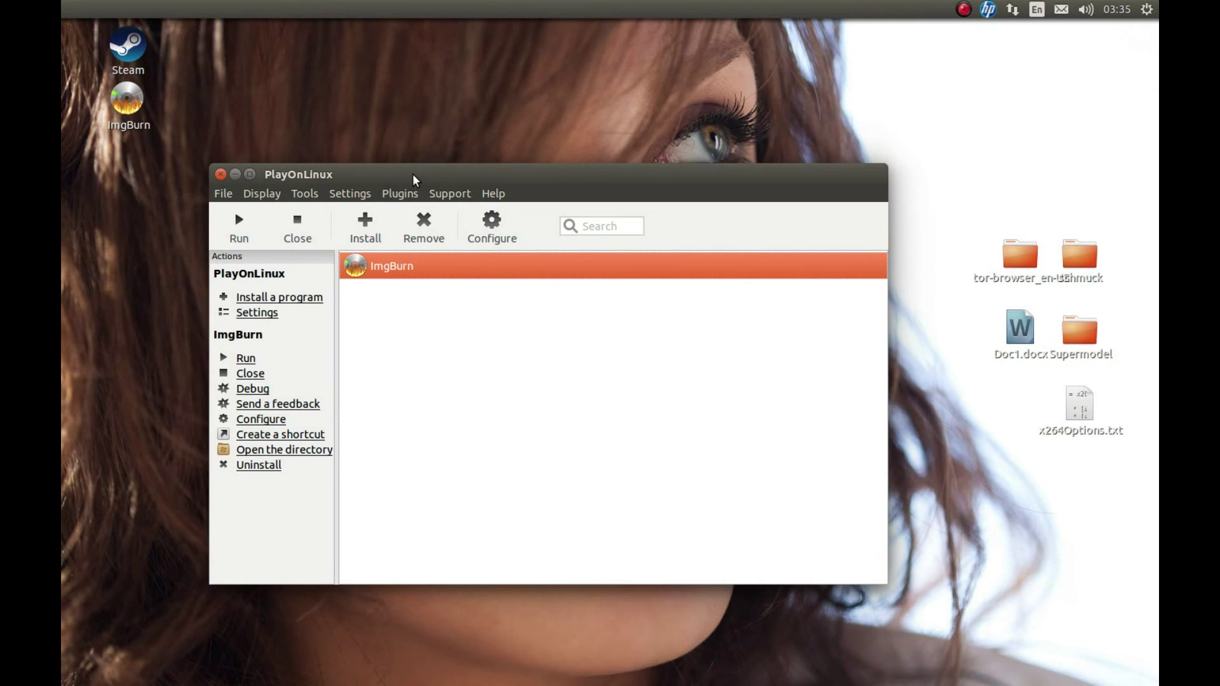
# Step: Remove installed Wine 1.4.1 in the versions manager, close it, and minimize PlayOnLinux
pyautogui.click(306, 193)
pyautogui.click(313, 213)
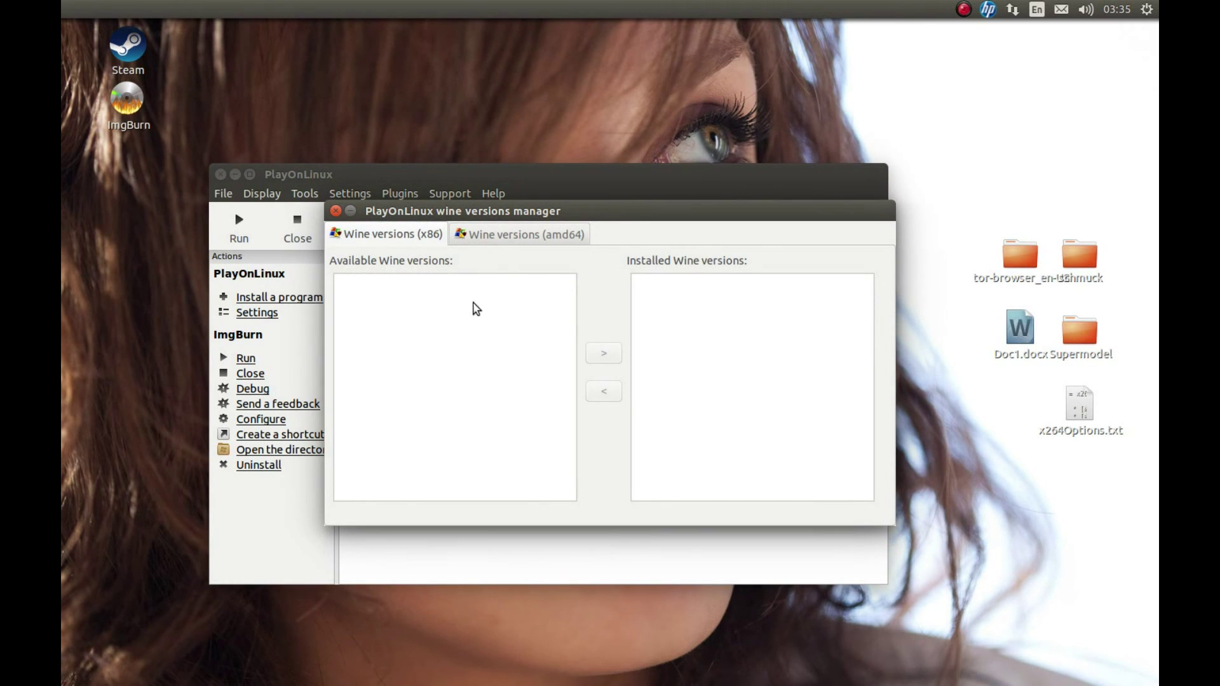
pyautogui.click(667, 308)
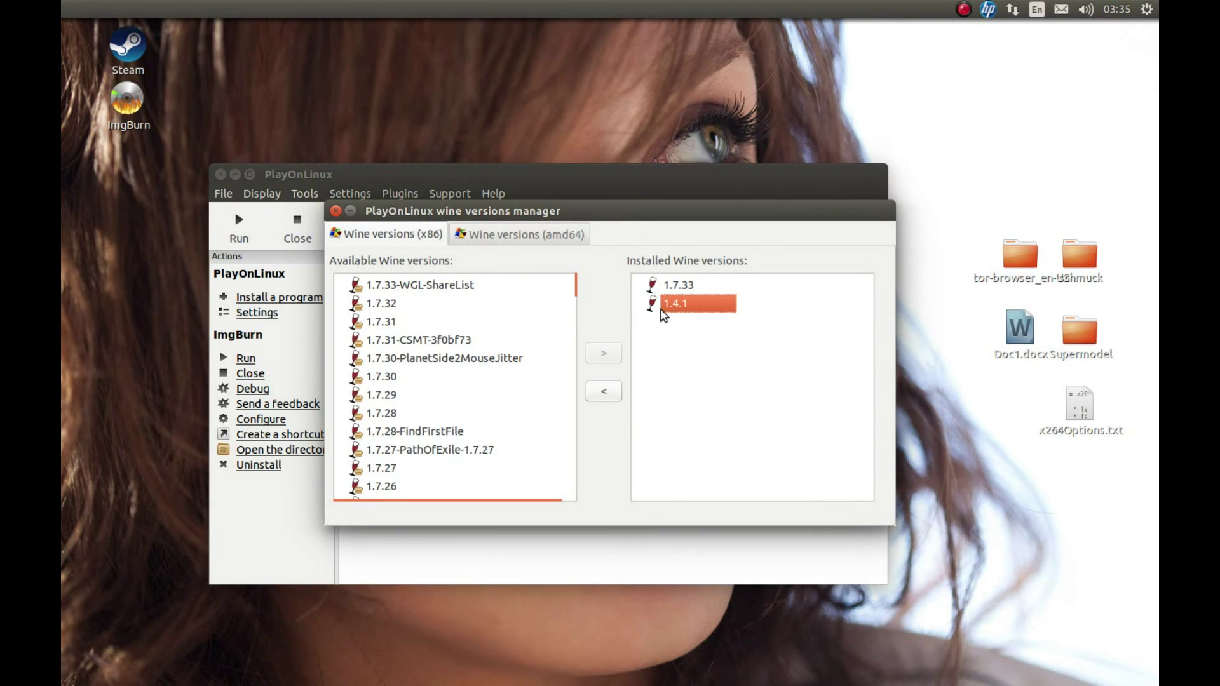
pyautogui.click(608, 392)
pyautogui.click(708, 396)
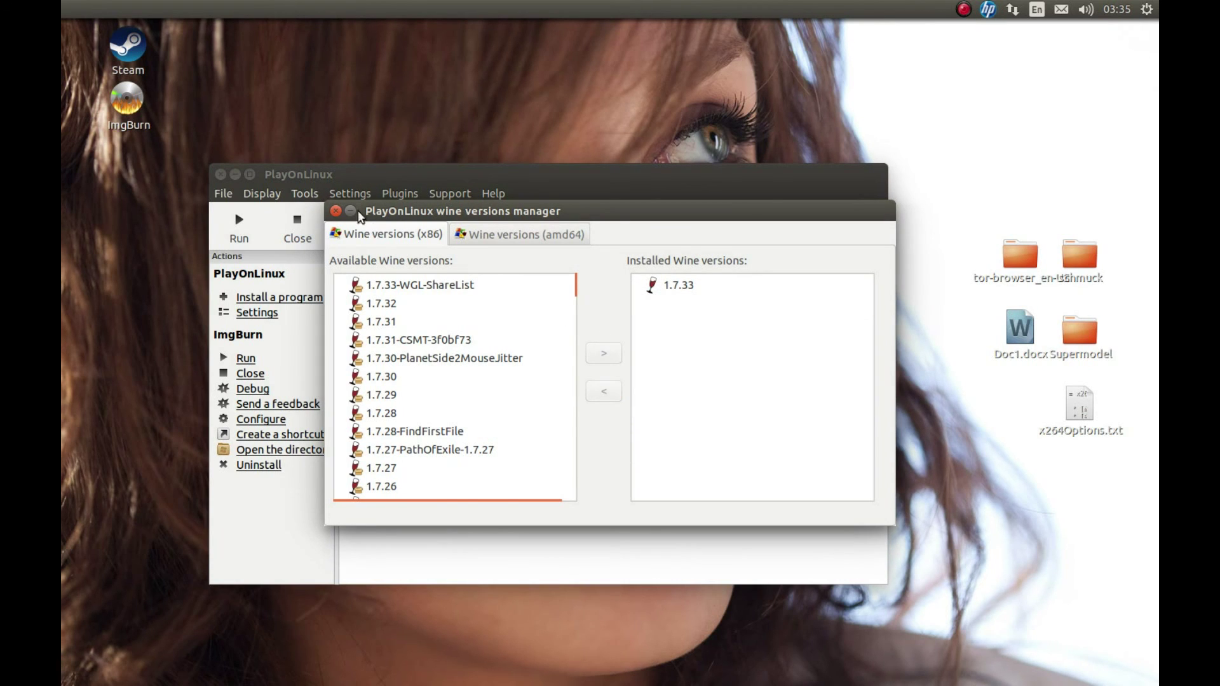
pyautogui.click(335, 210)
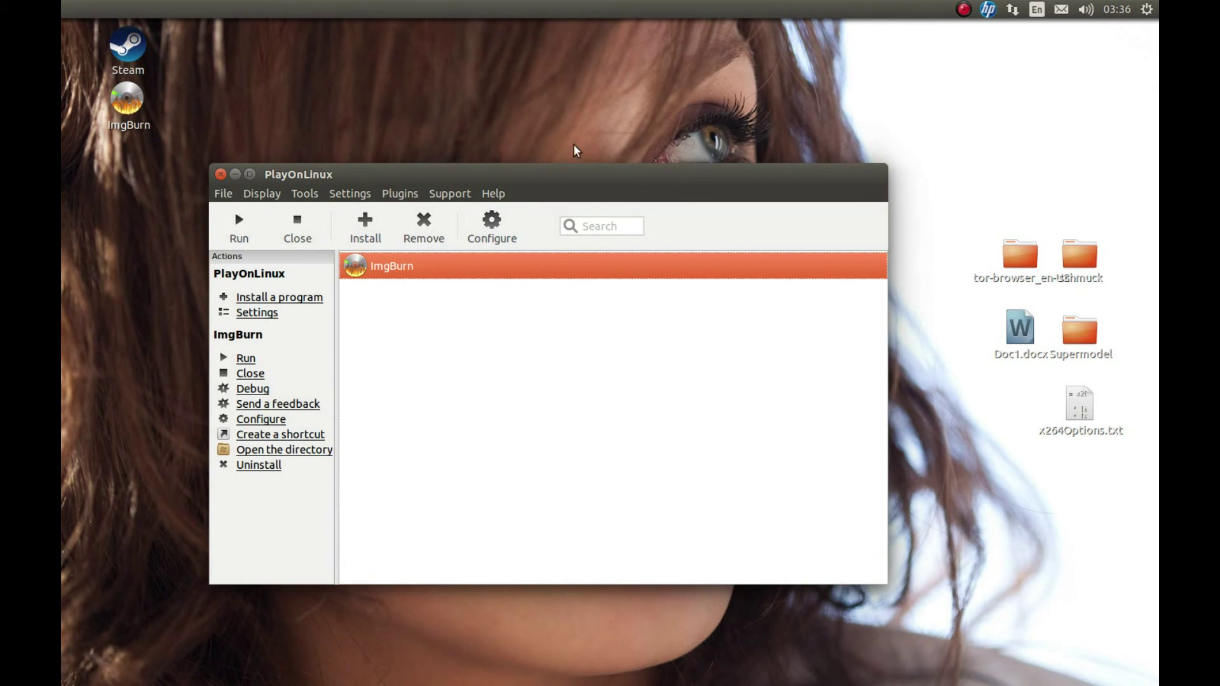
pyautogui.click(236, 172)
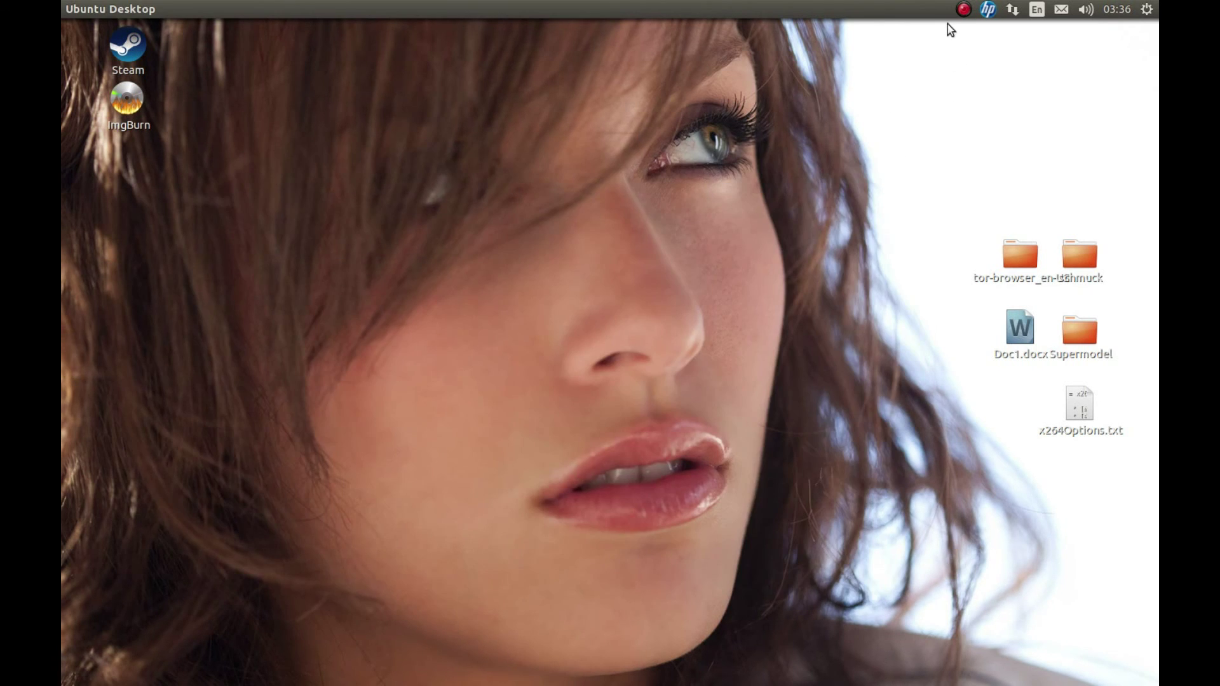